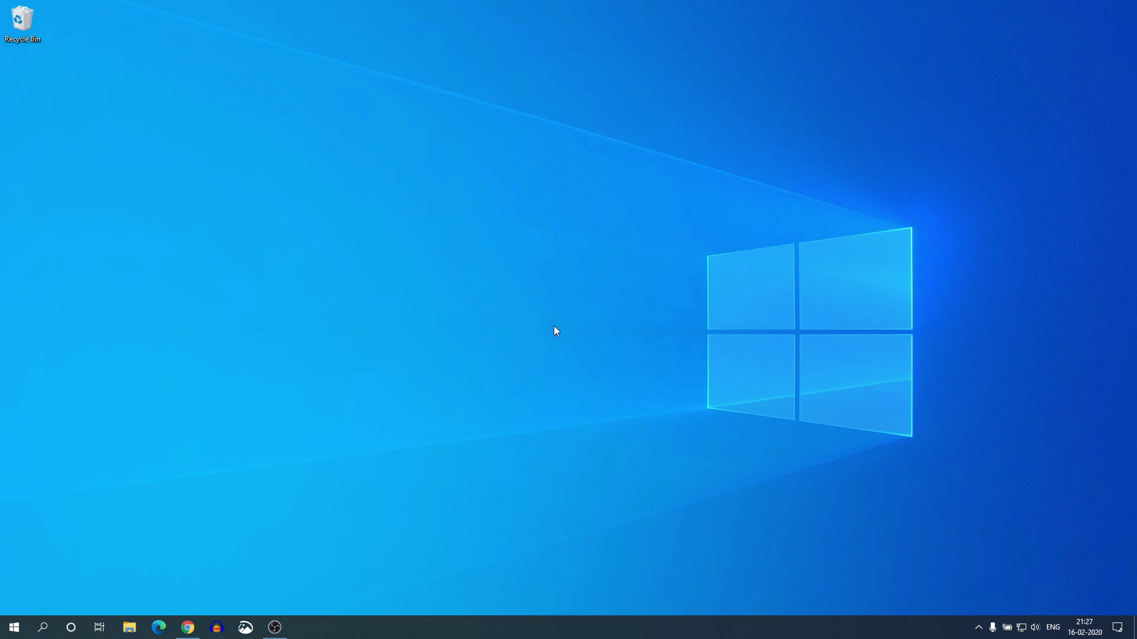
- Bring Chrome with the Google search results for audacity to the front
click(187, 627)
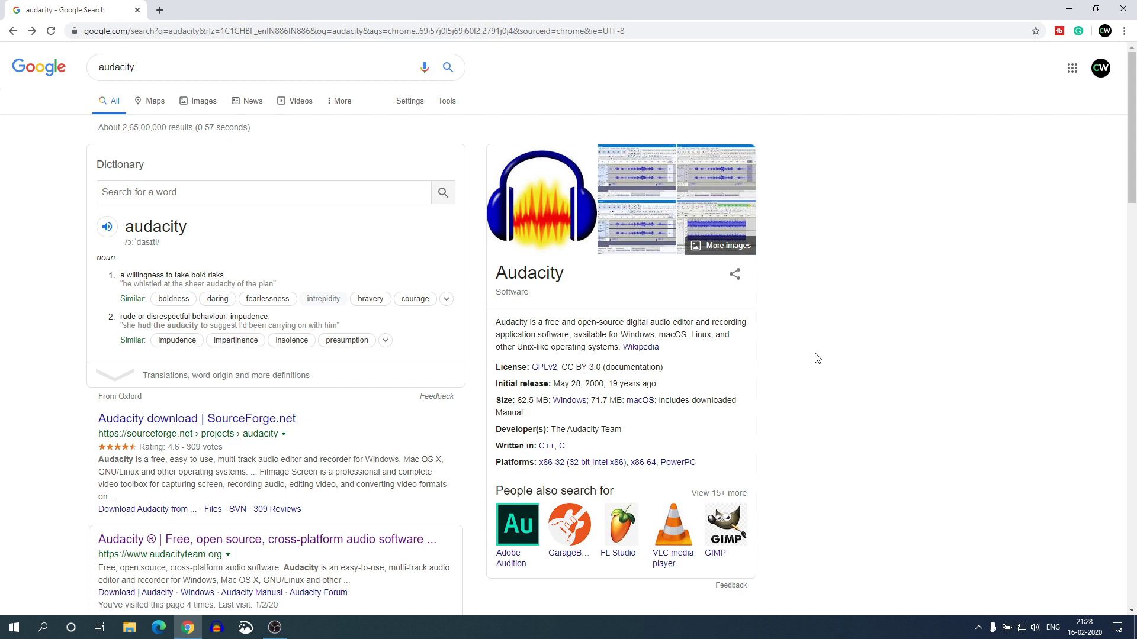
- Go from the audacityteam.org result to the Audacity for Windows download page
click(225, 540)
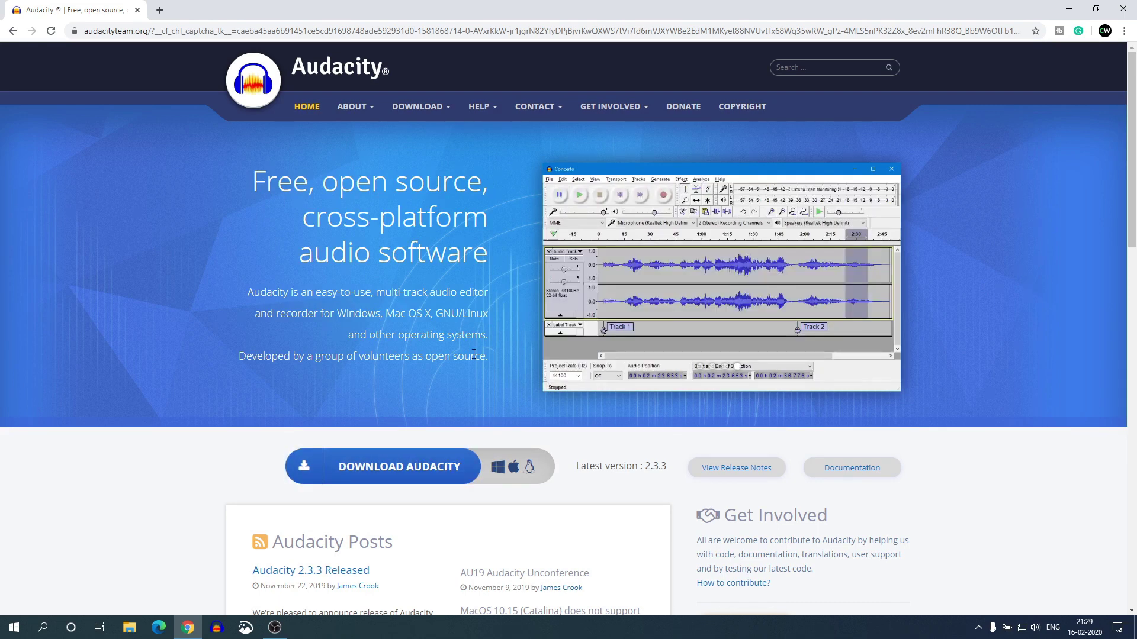
click(422, 470)
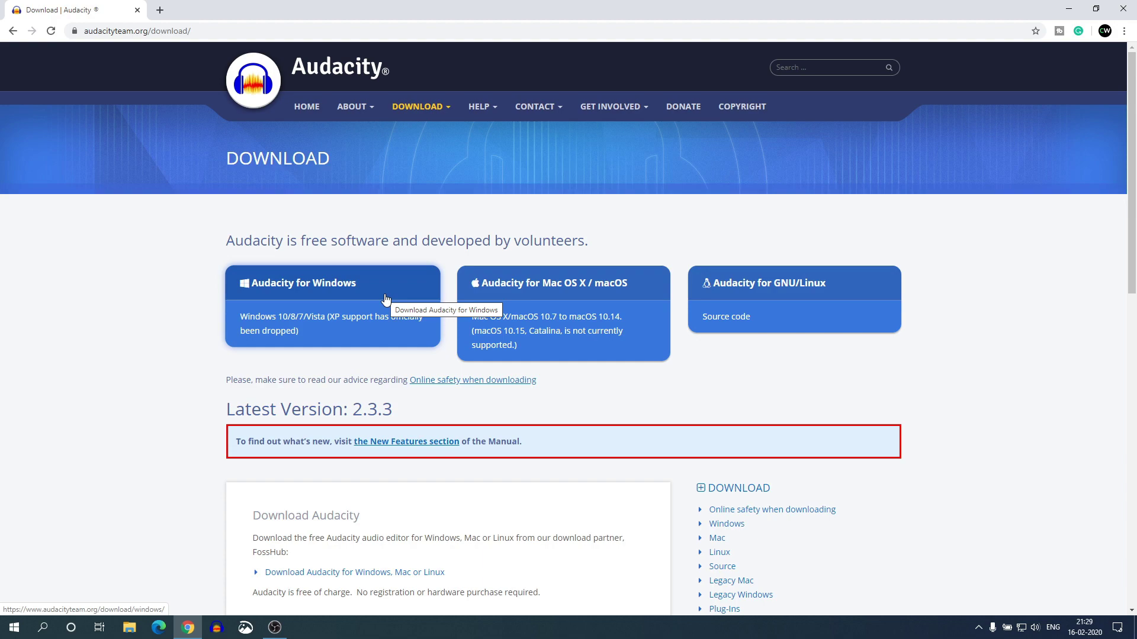
click(325, 287)
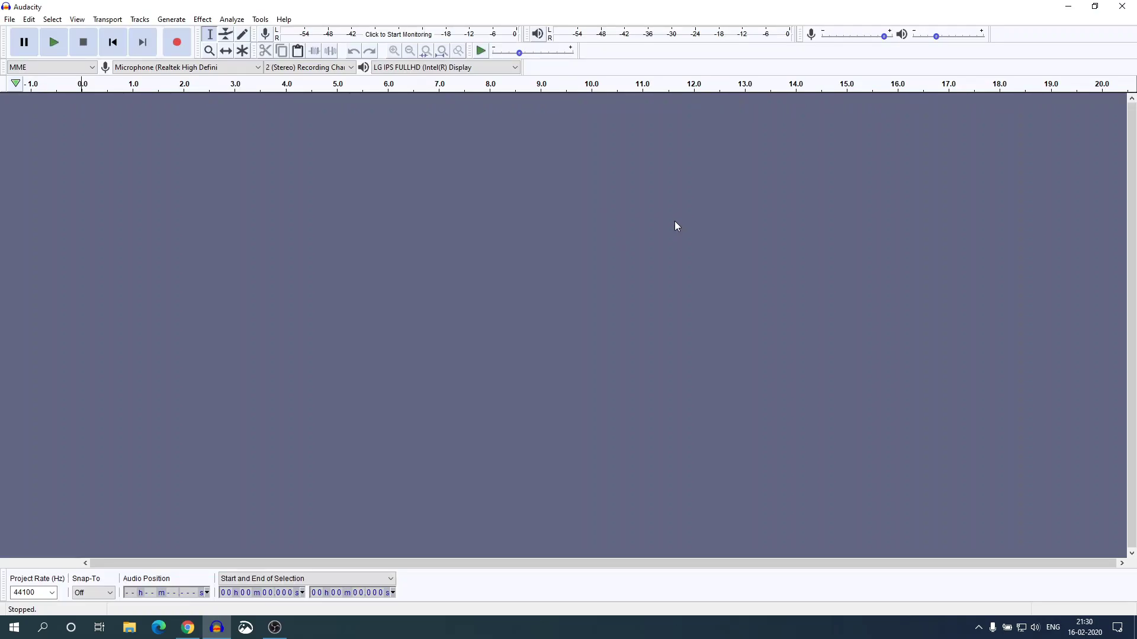
click(10, 19)
mouse_move(29, 20)
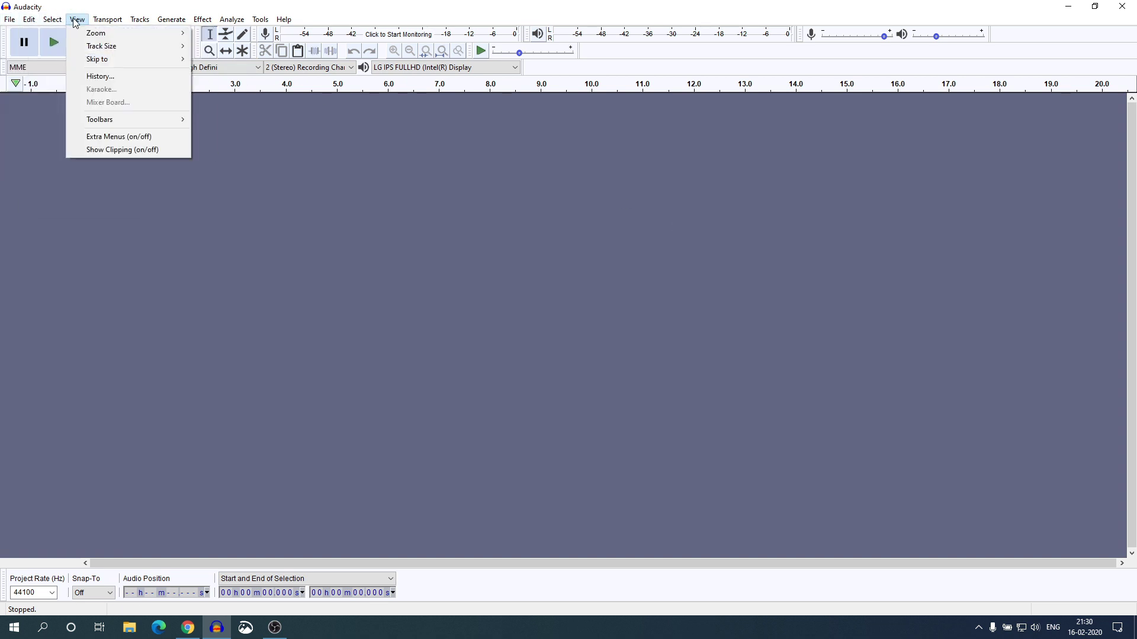
mouse_move(105, 27)
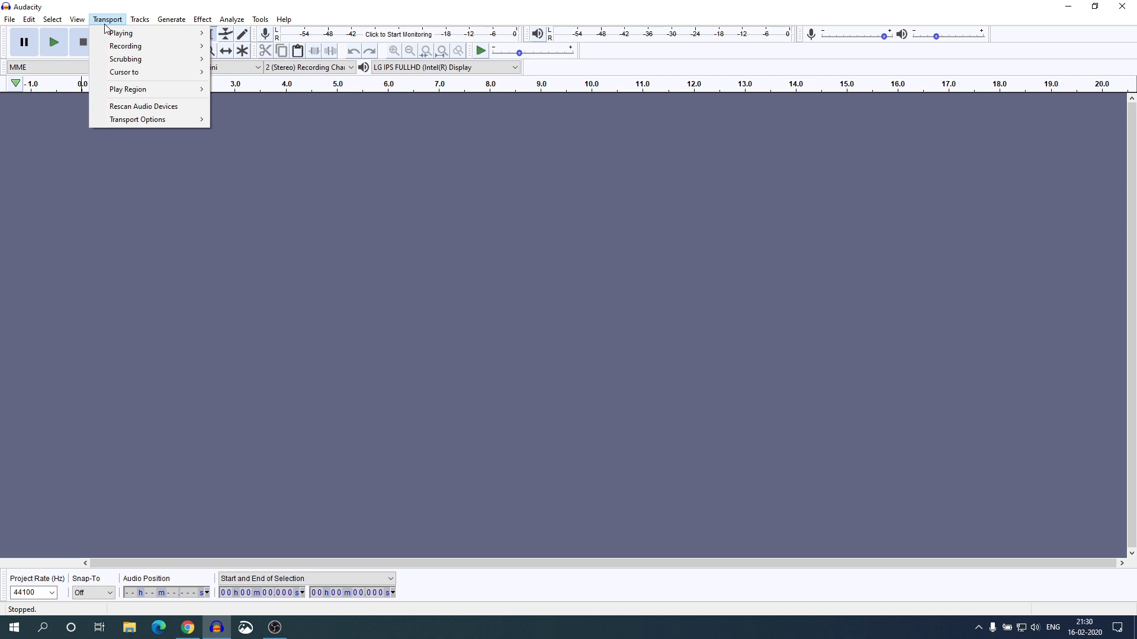
mouse_move(176, 28)
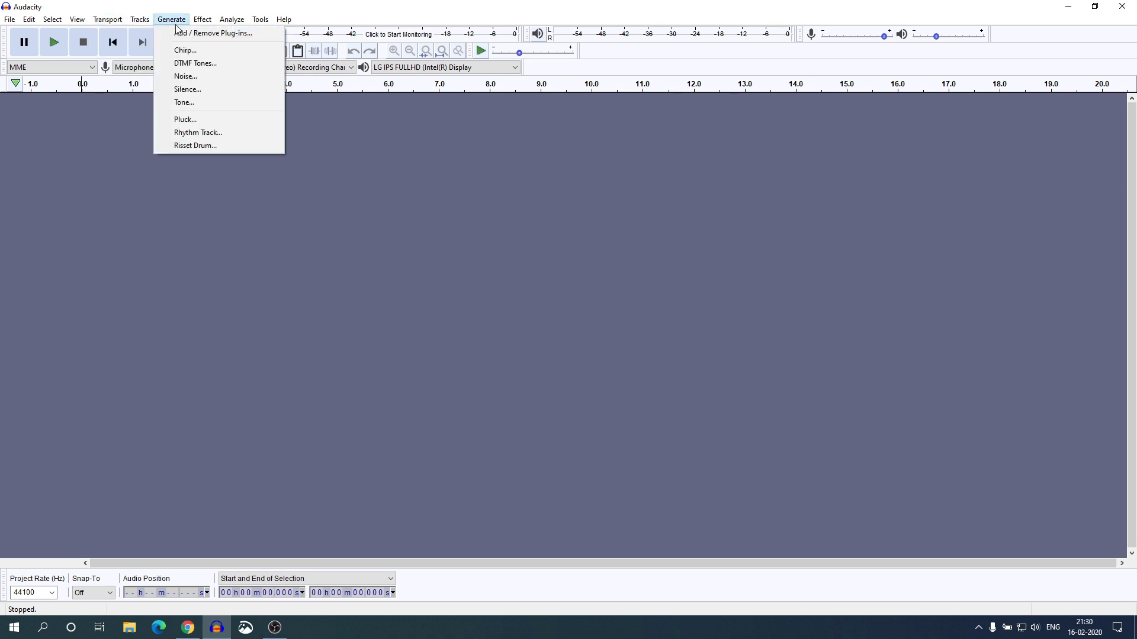
click(442, 168)
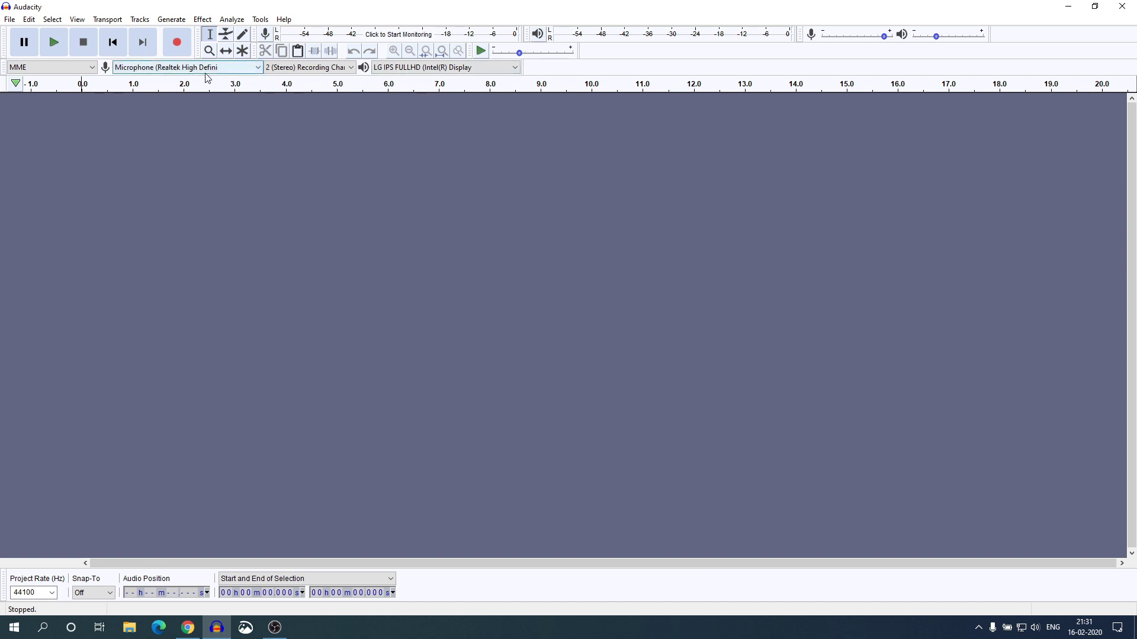
click(246, 69)
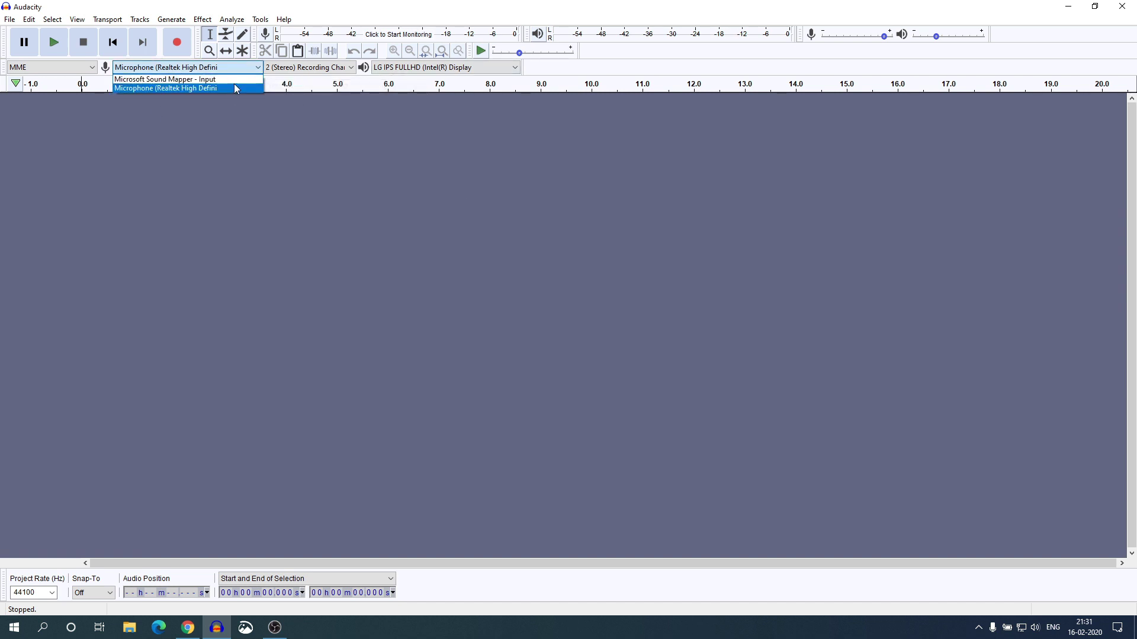
click(249, 137)
click(349, 69)
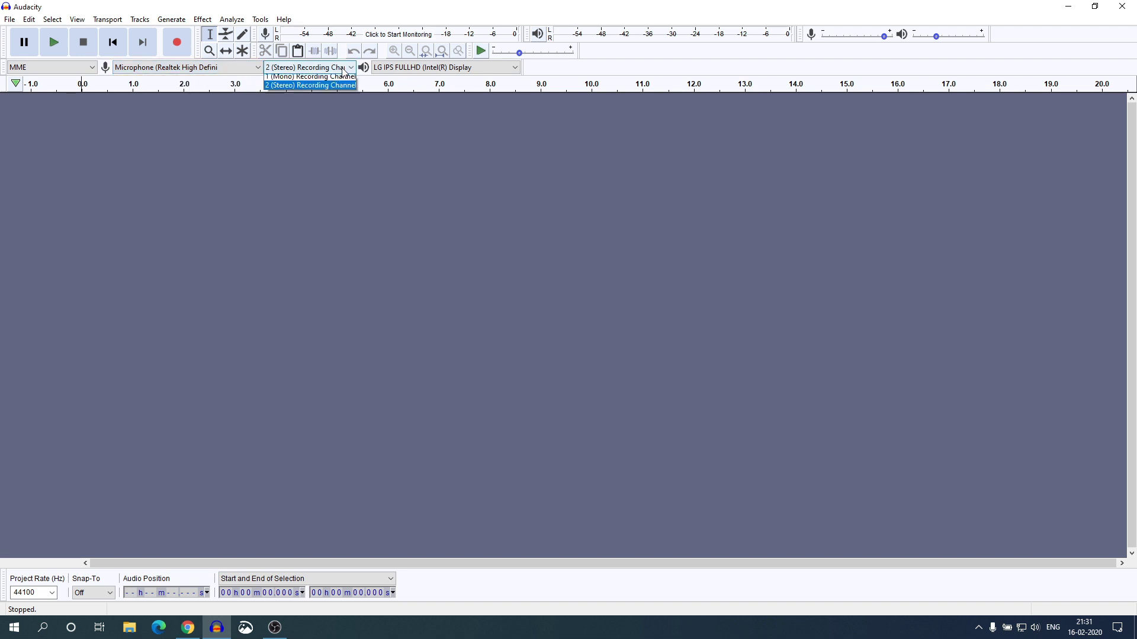
click(346, 91)
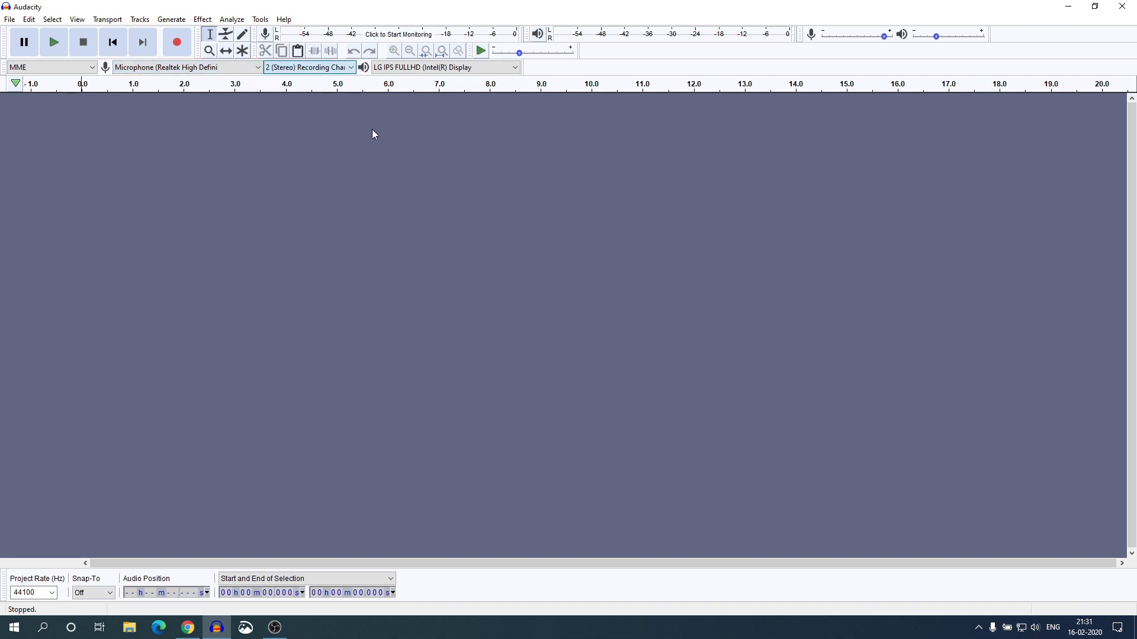
click(514, 67)
click(519, 129)
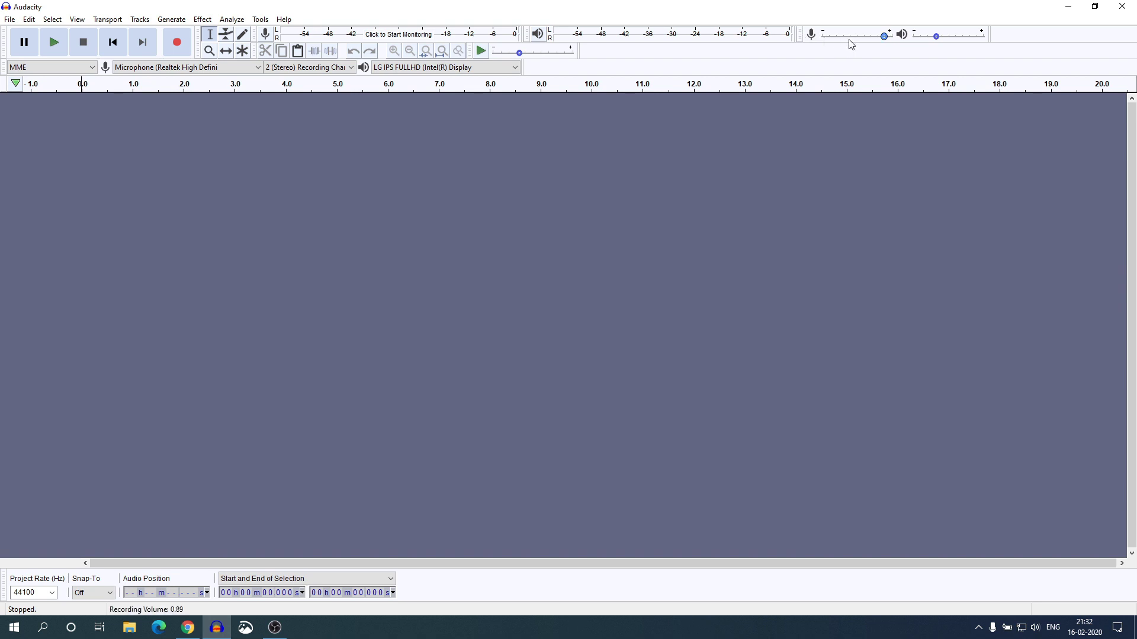
- Start recording voice into a new stereo track, pausing once and then resuming
mouse_move(887, 39)
mouse_move(936, 39)
click(177, 43)
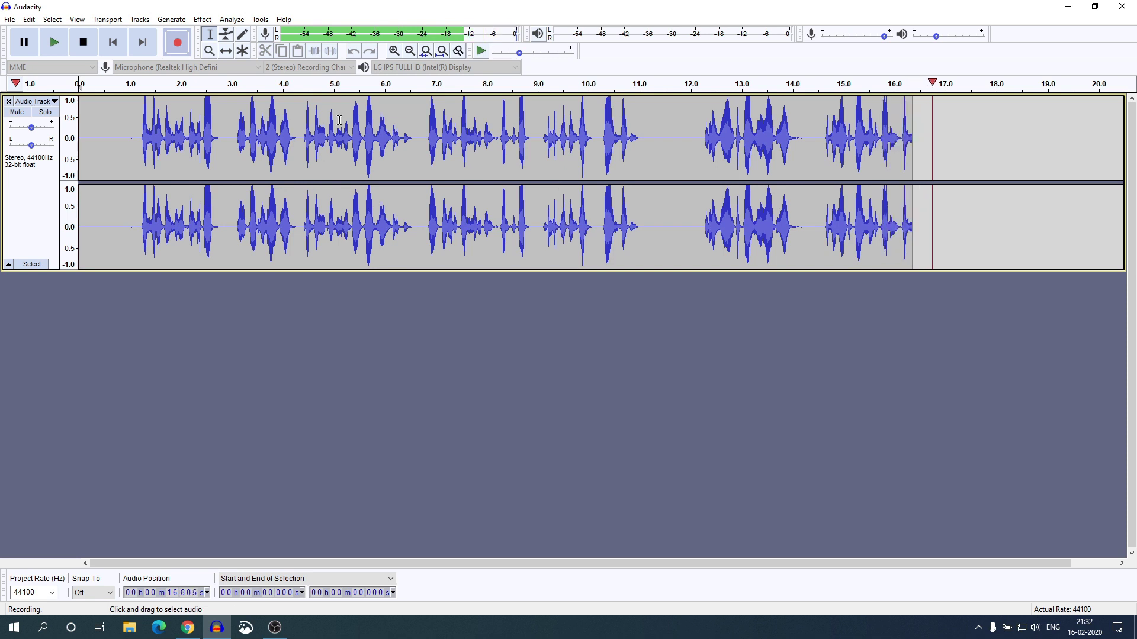
click(29, 51)
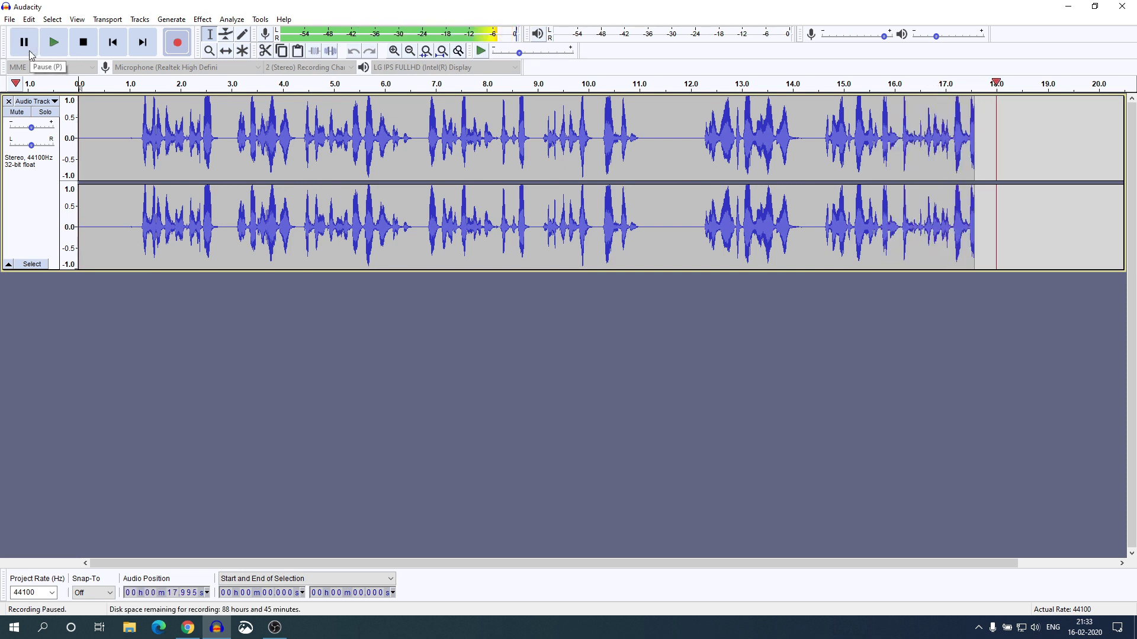
click(30, 55)
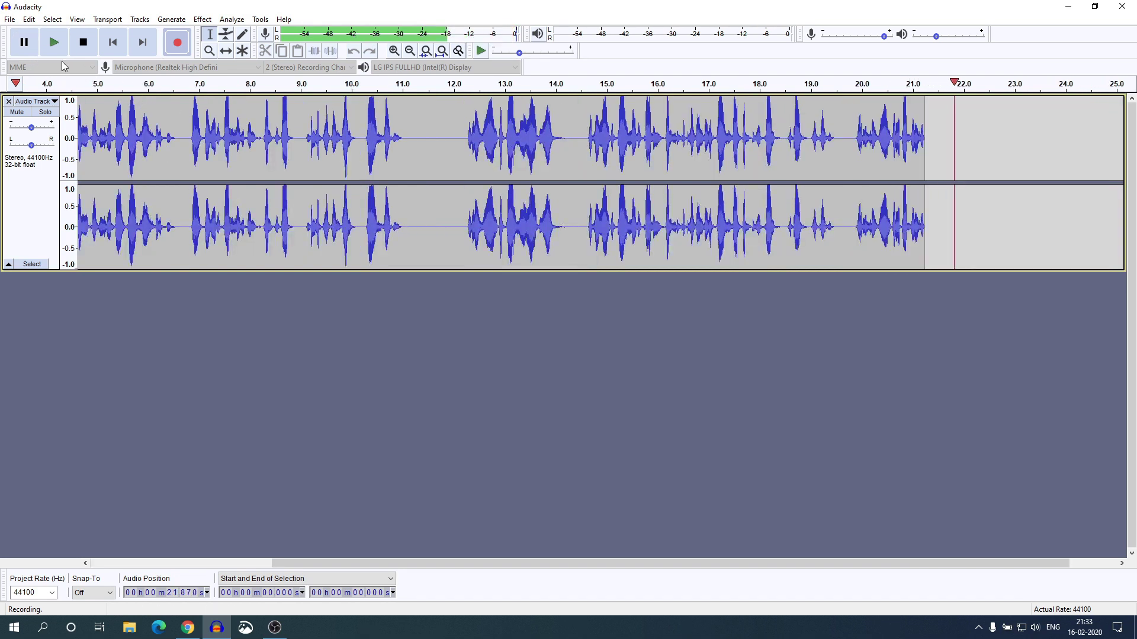
- Stop recording, fit the project to the window, and play the quiet gap near 12 seconds
key(space)
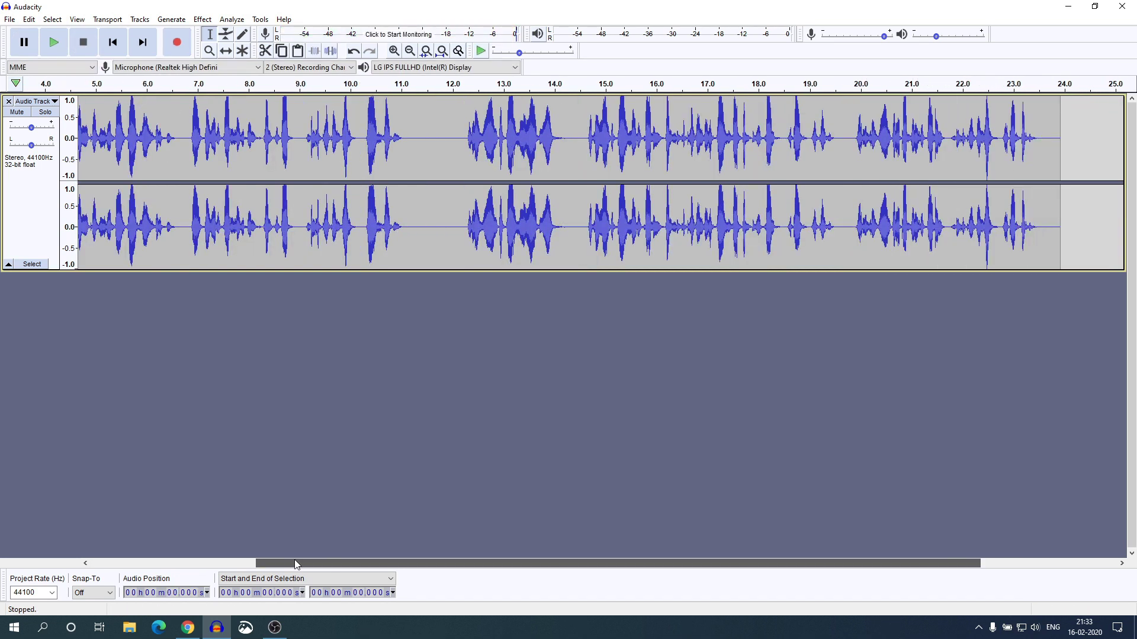
drag(297, 564, 132, 565)
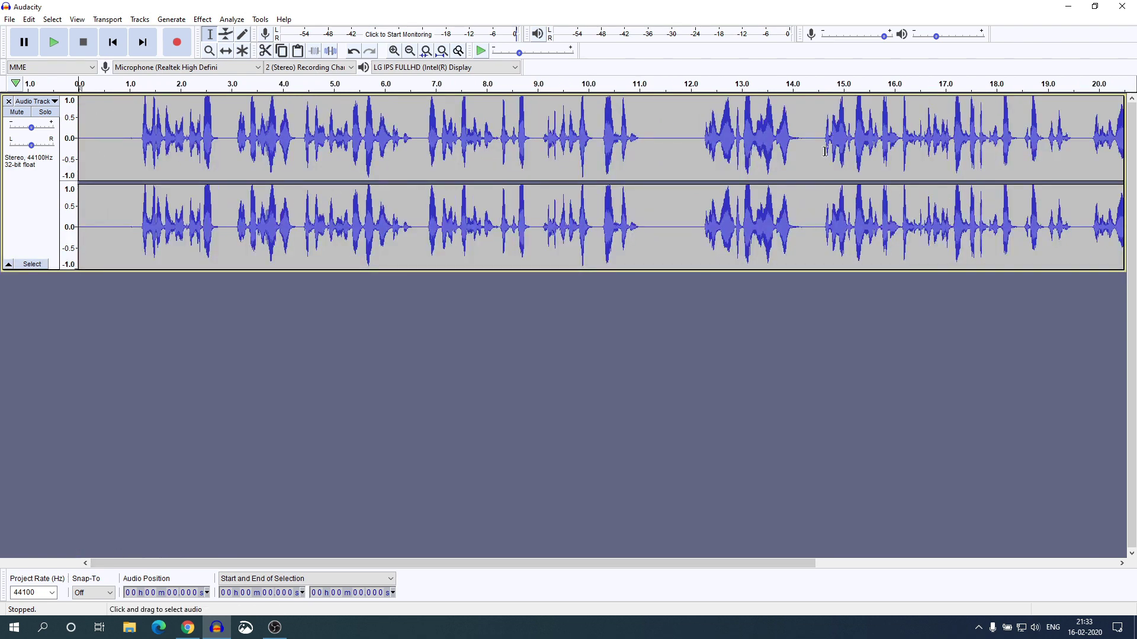
click(394, 50)
click(394, 51)
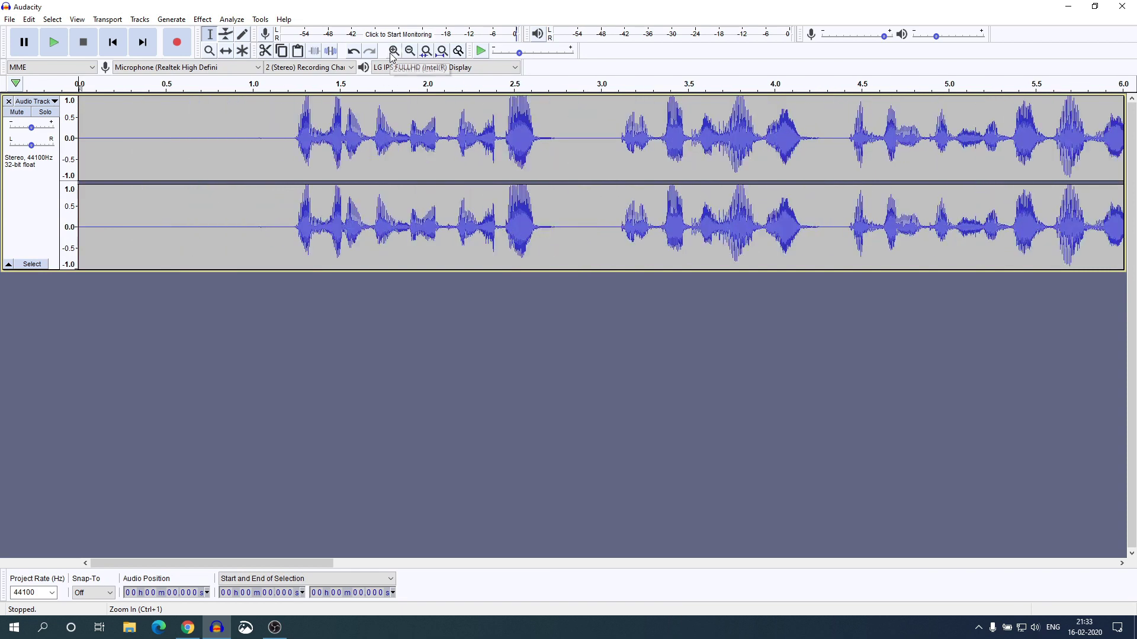
click(410, 50)
click(410, 50)
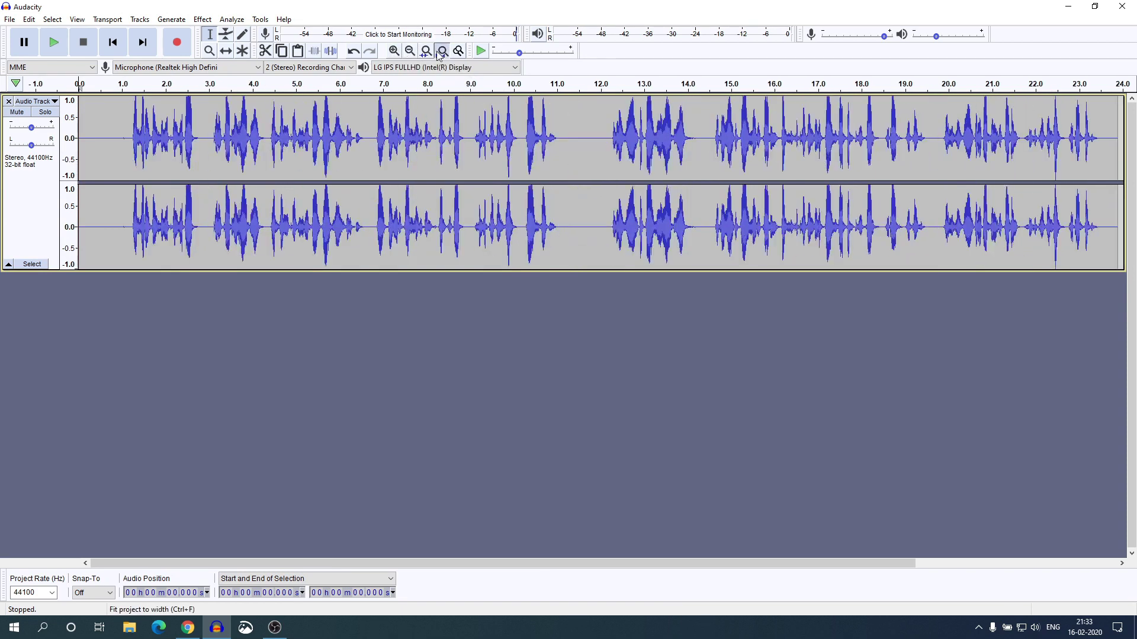
drag(610, 141, 564, 146)
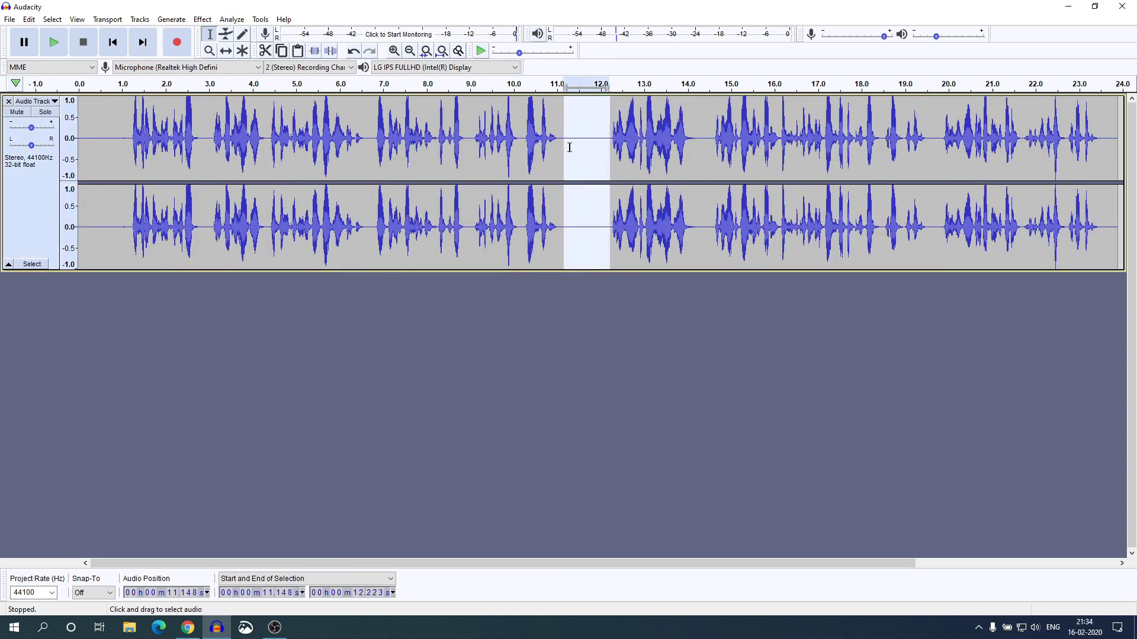
key(space)
- Capture a Noise Reduction profile from the silent first second of the recording
drag(127, 138, 65, 139)
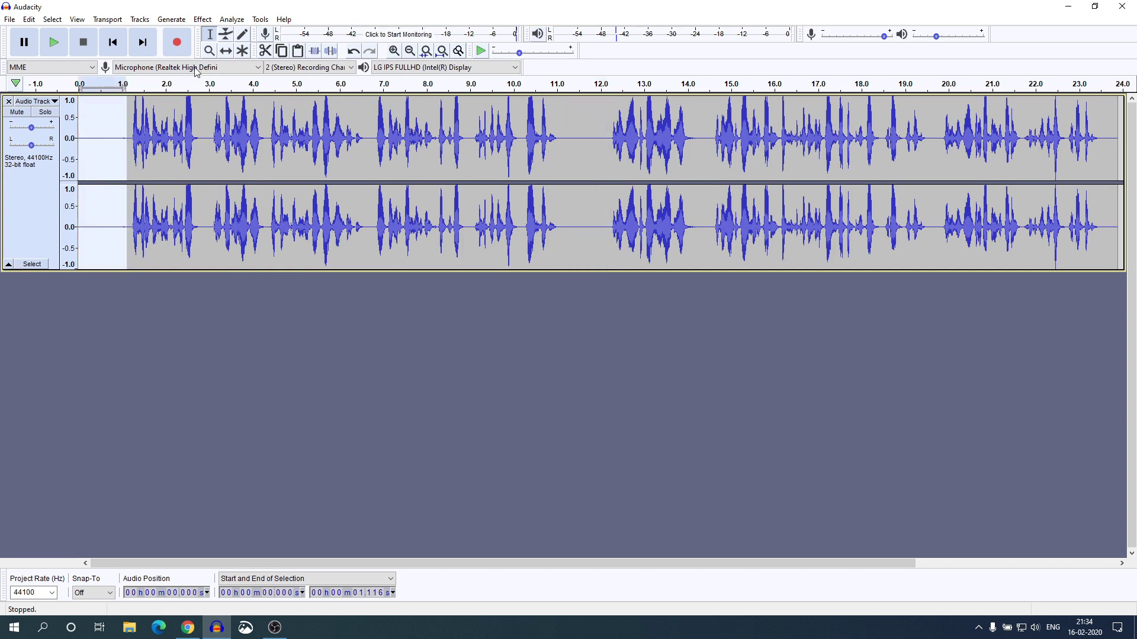
click(202, 19)
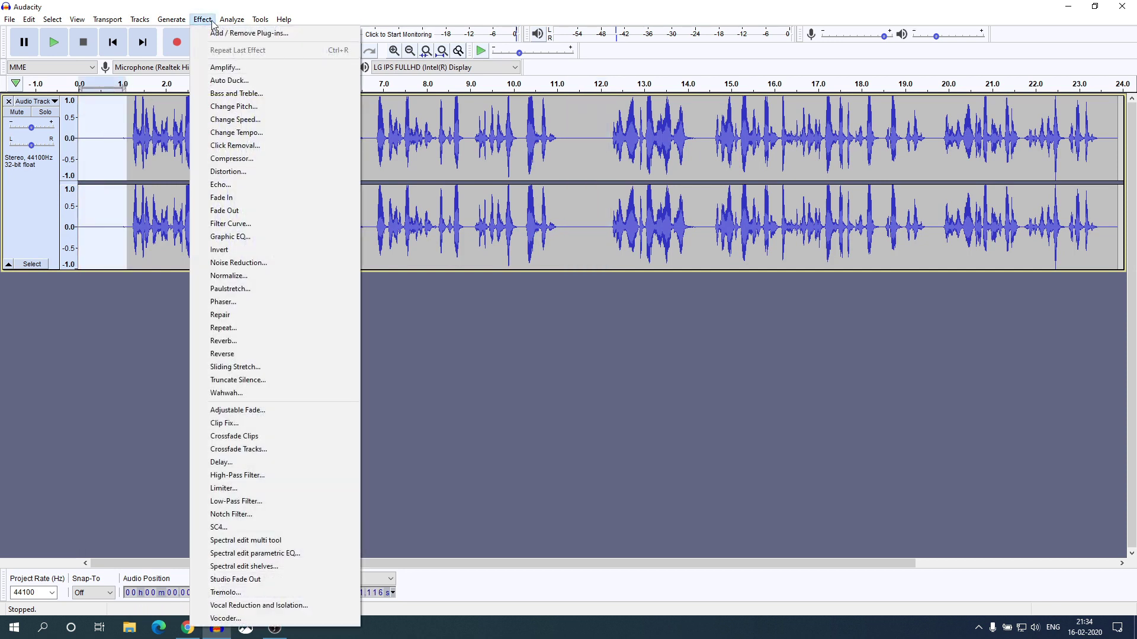
click(297, 264)
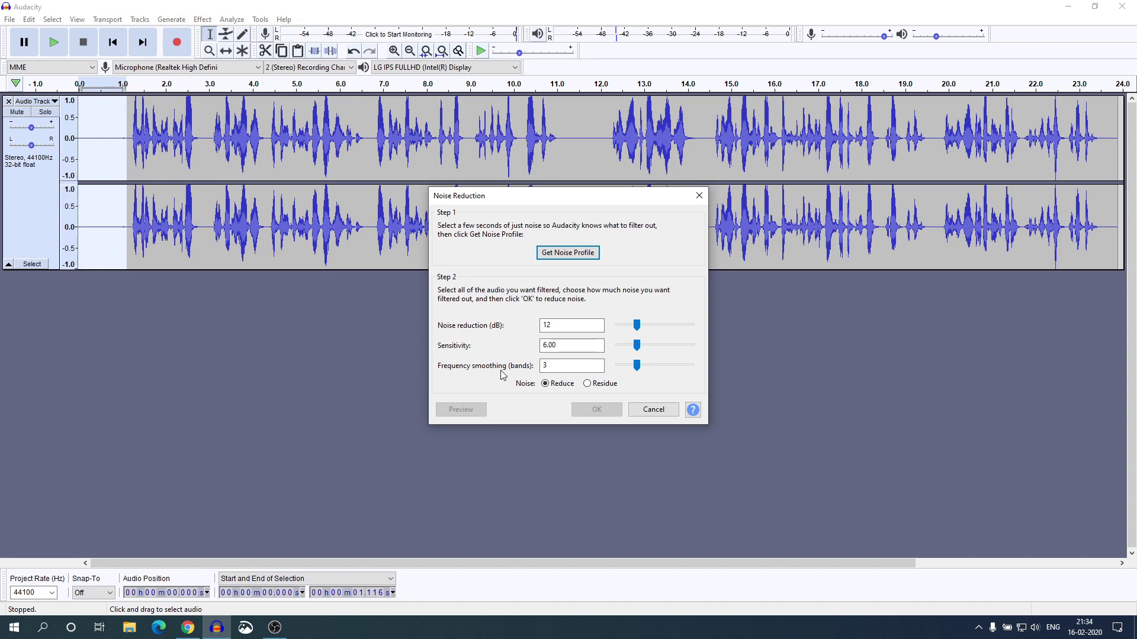
click(580, 255)
click(577, 243)
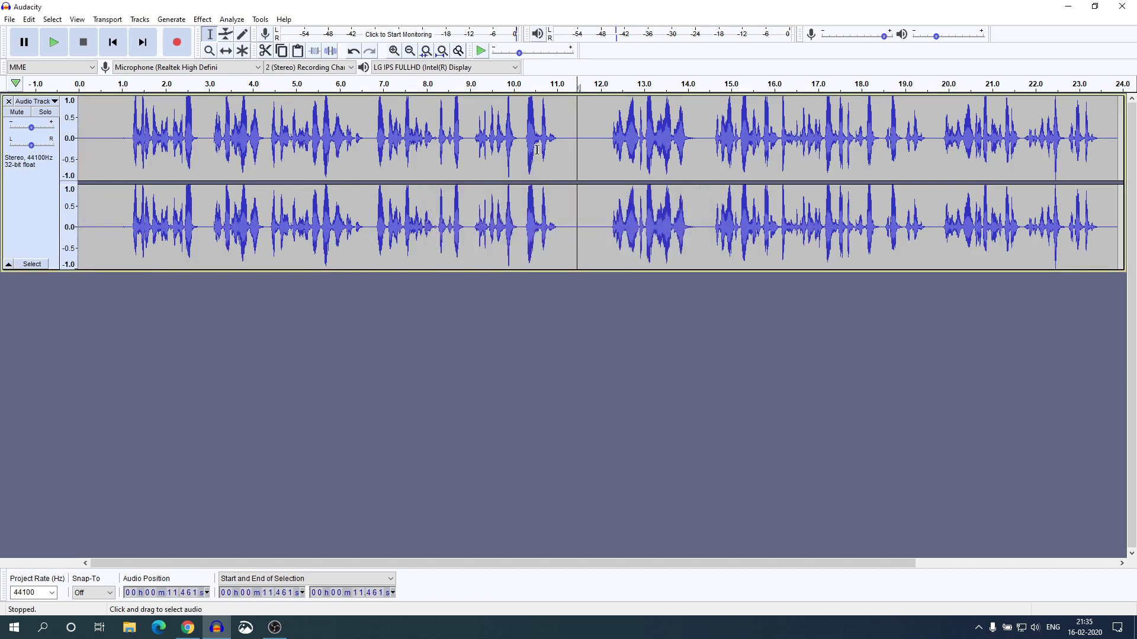
- Select the entire recording and apply Repeat Noise Reduction to it
key(ctrl+a)
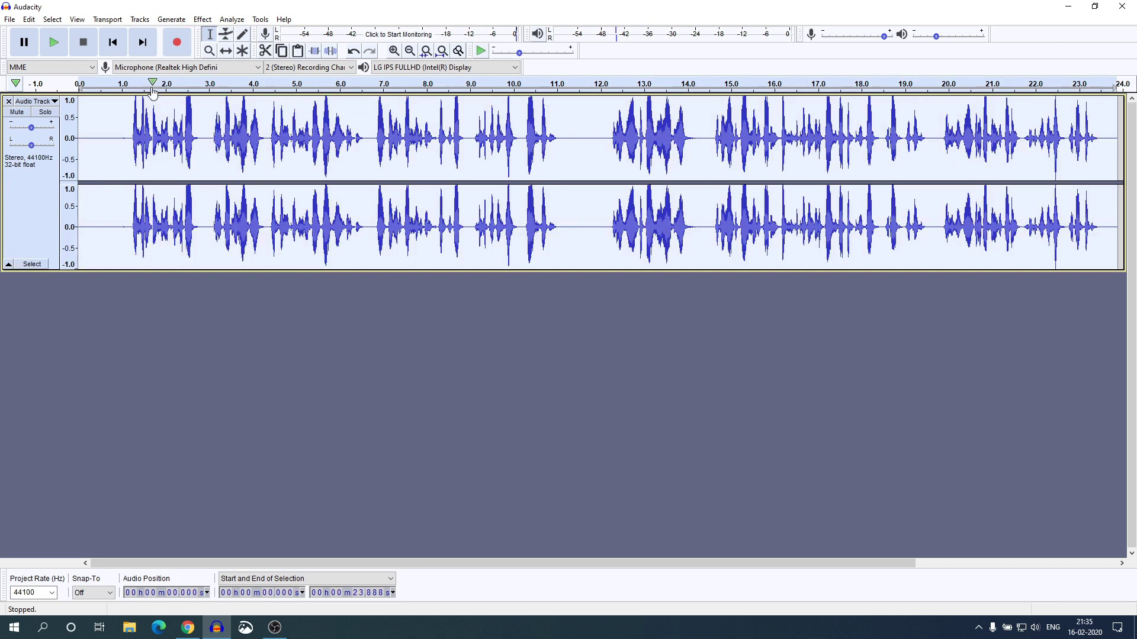
click(203, 20)
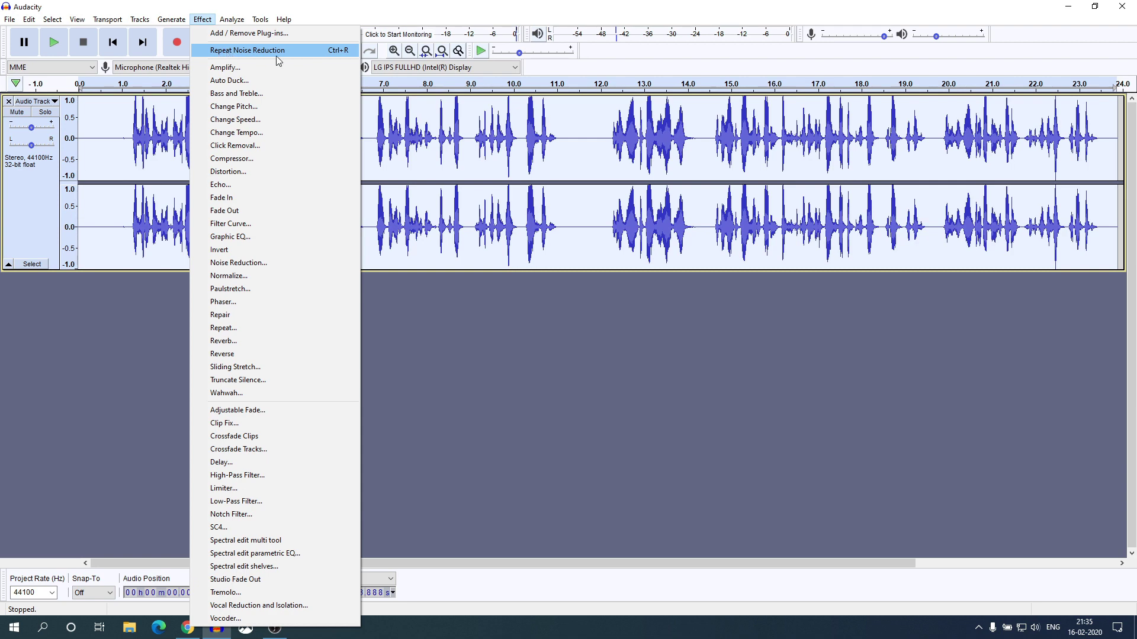
click(292, 51)
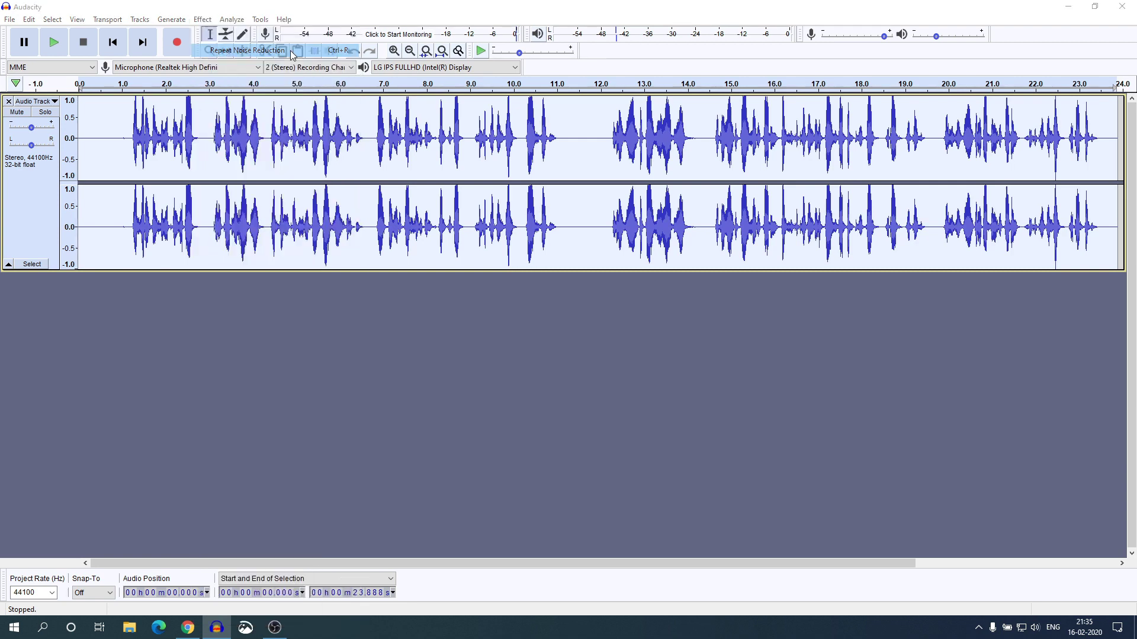
- Play the quiet gap around 11–12 seconds to listen to it
drag(601, 137, 564, 137)
key(space)
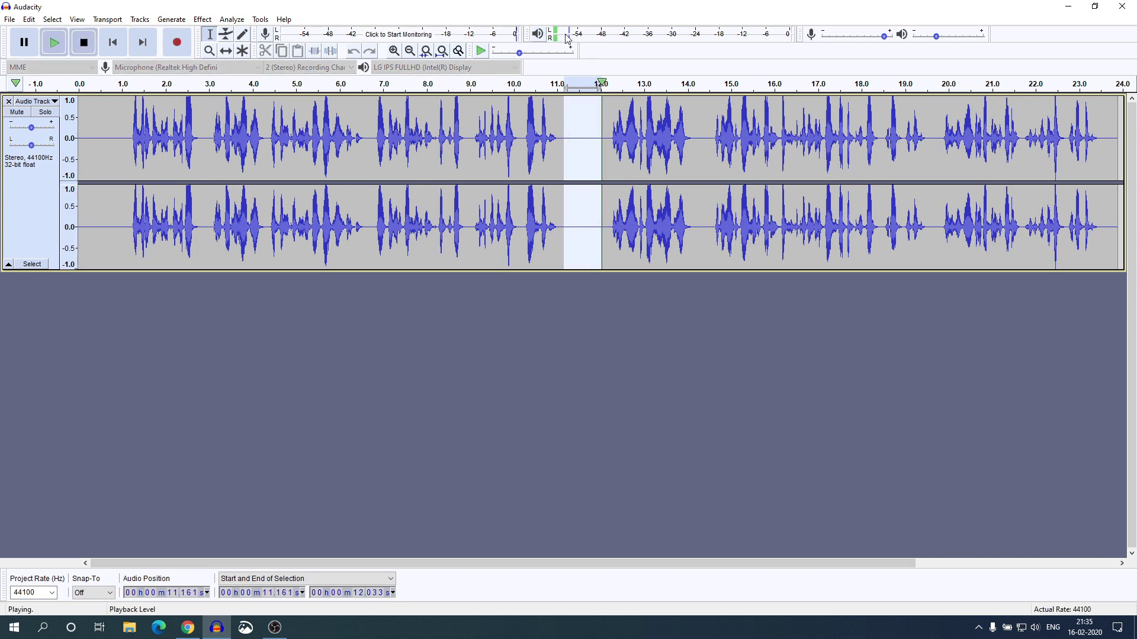
click(84, 42)
click(497, 137)
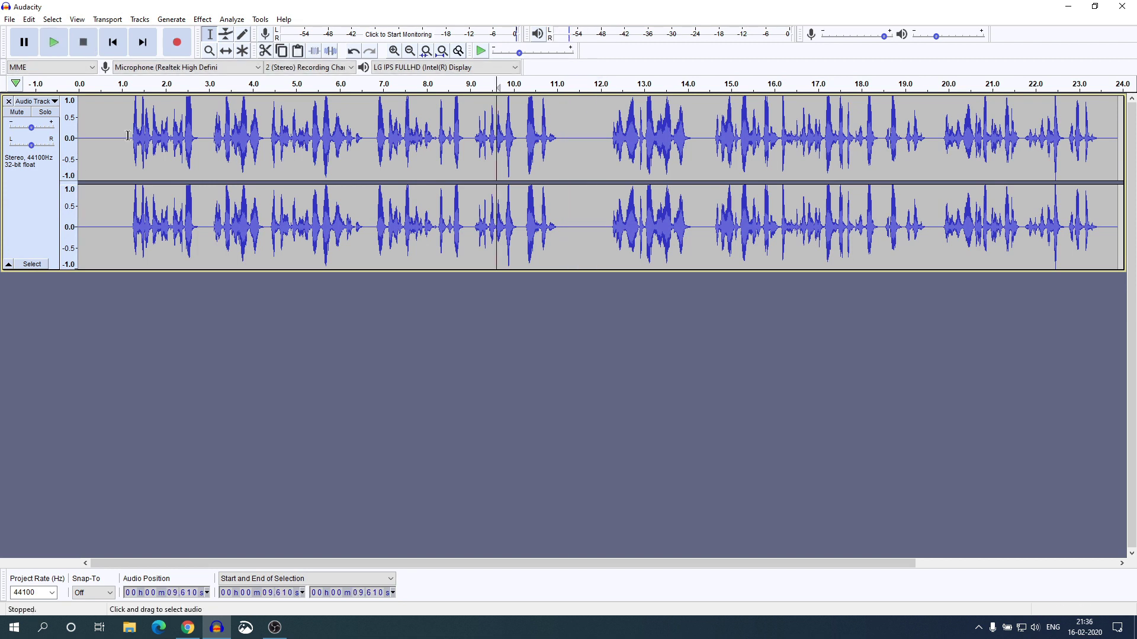
- Cut the silent opening (0–1.198 s) and the 9.787–10.957 s gap, then select the clip
drag(131, 137, 76, 143)
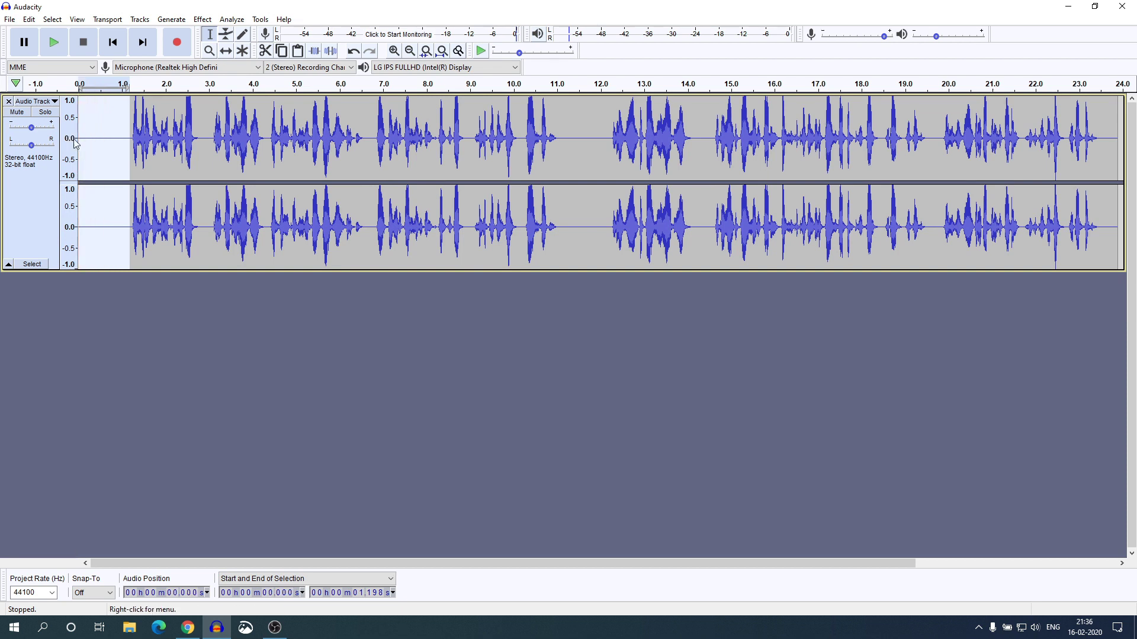
click(266, 51)
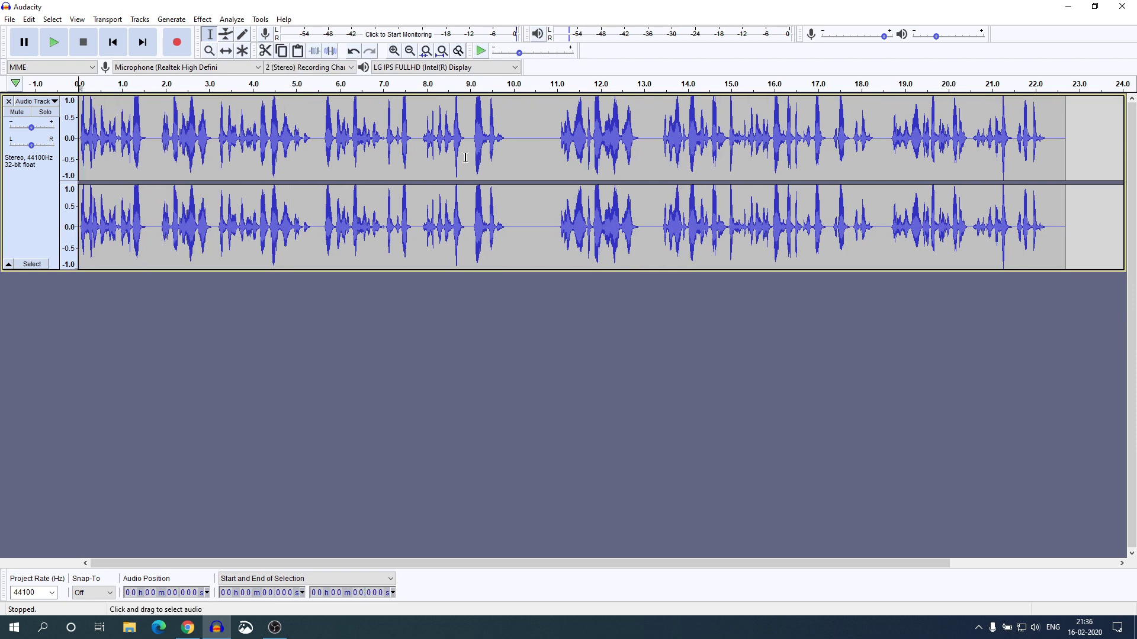
drag(504, 137, 555, 137)
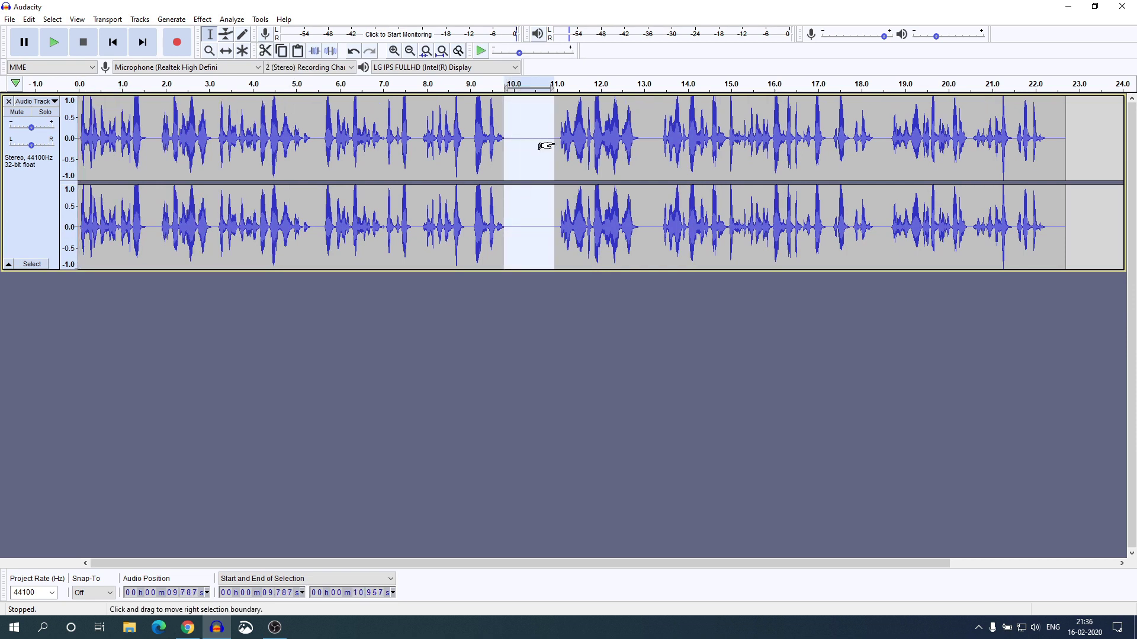
click(262, 54)
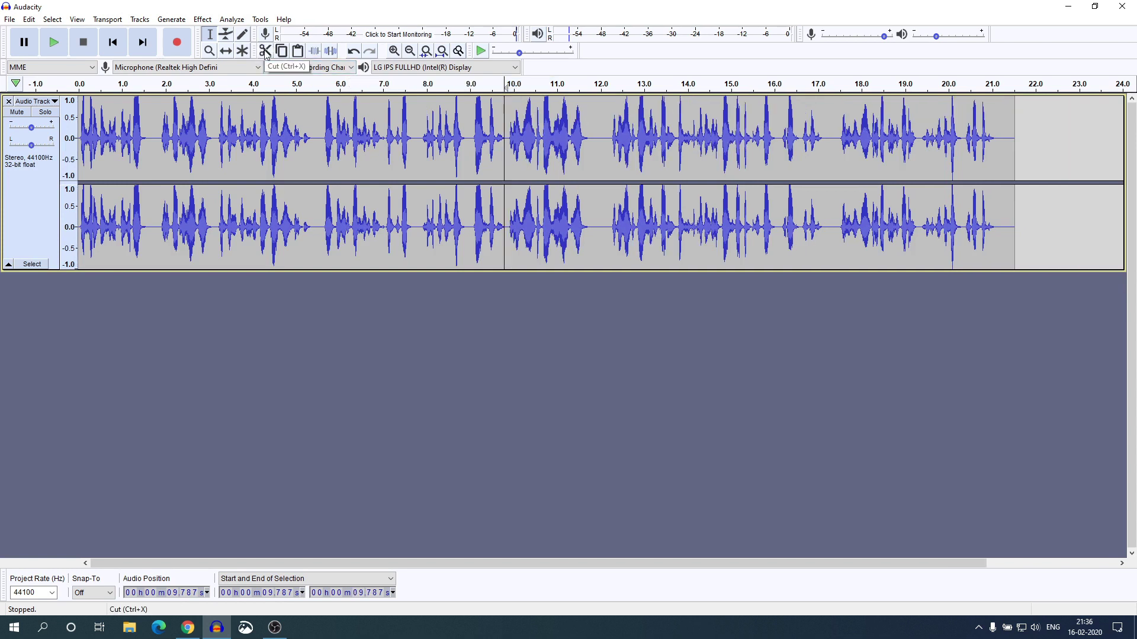
click(509, 157)
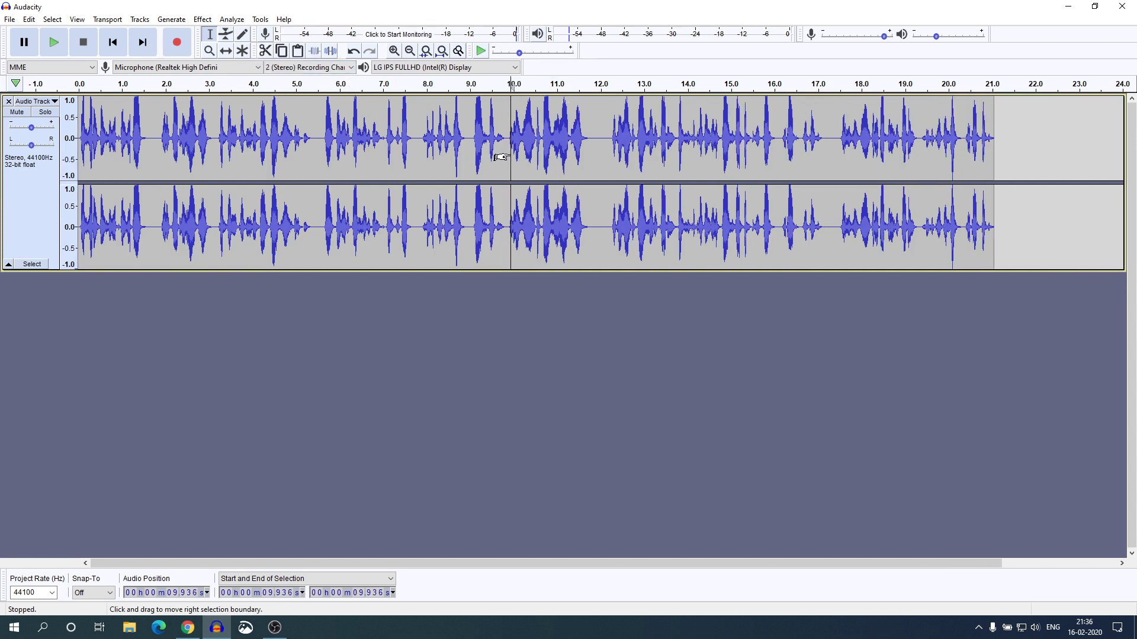
double_click(432, 142)
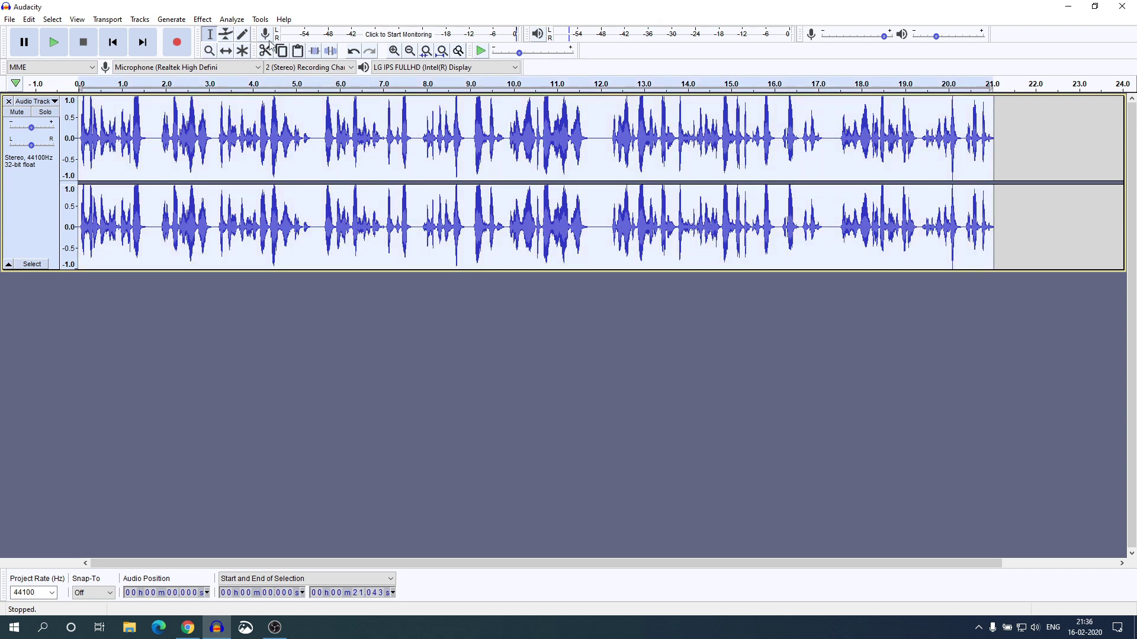
- Apply the Limiter effect with Soft Limit type to the track
click(202, 20)
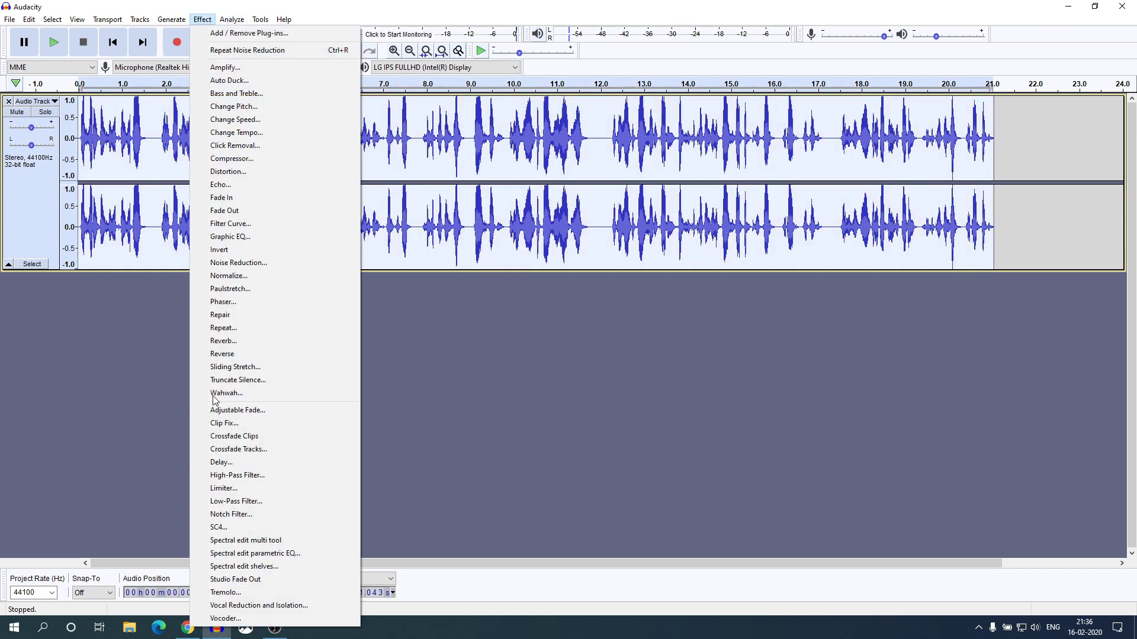
click(267, 489)
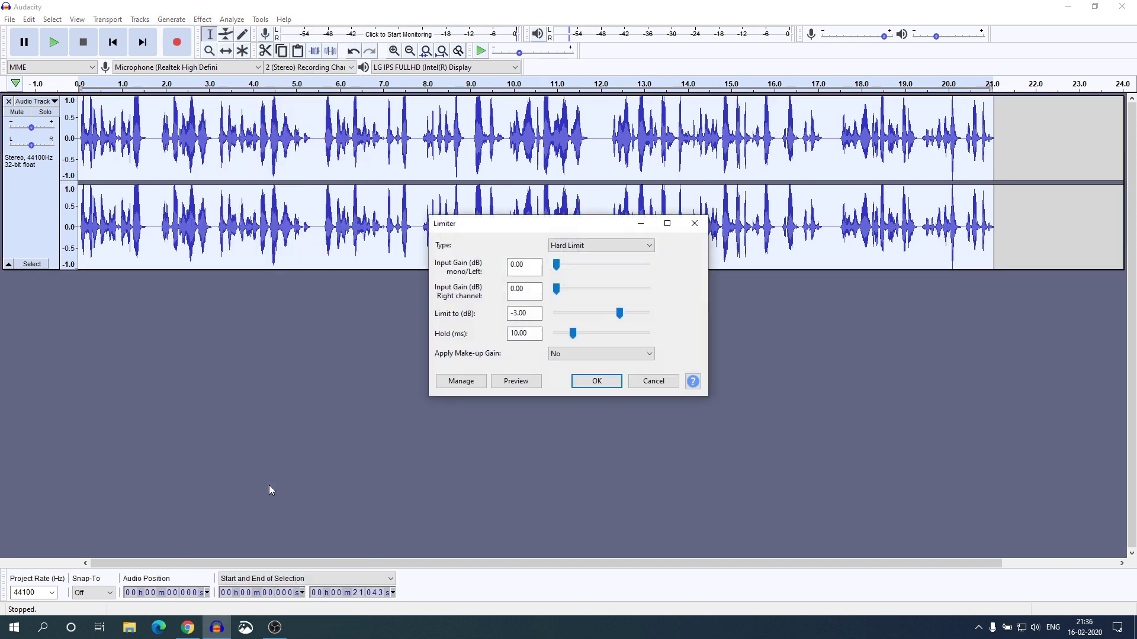
click(632, 245)
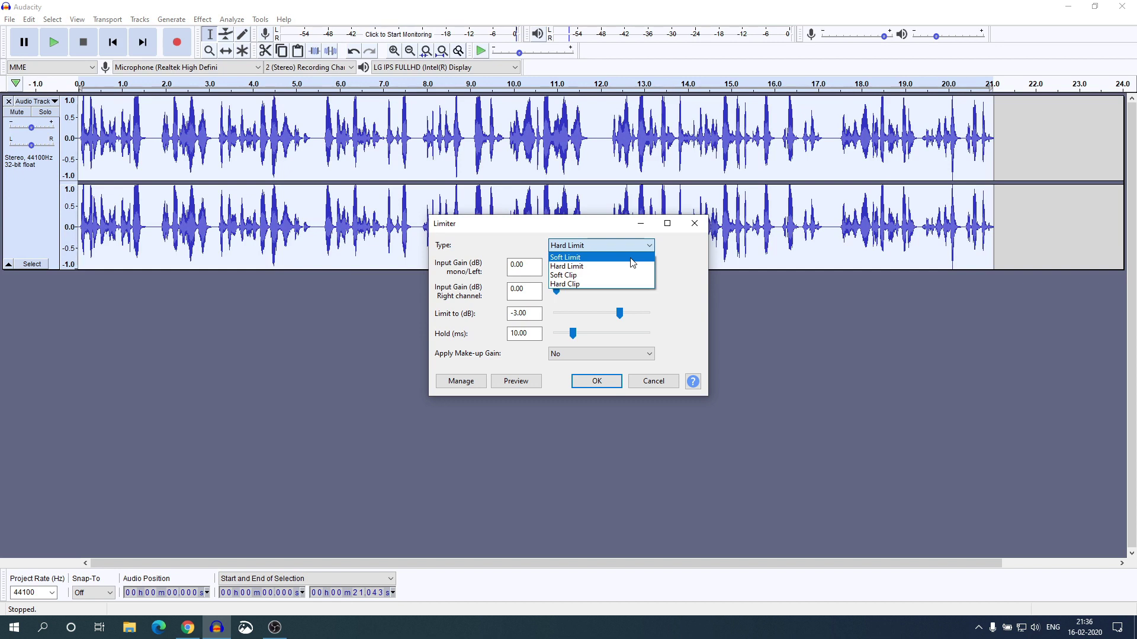
click(632, 258)
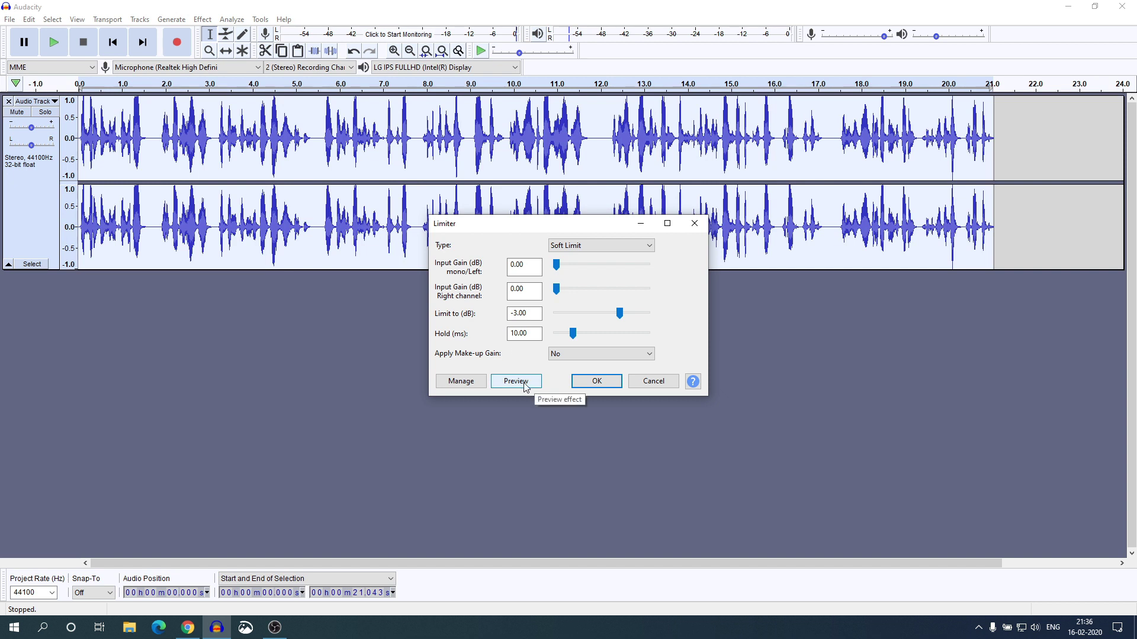
click(588, 386)
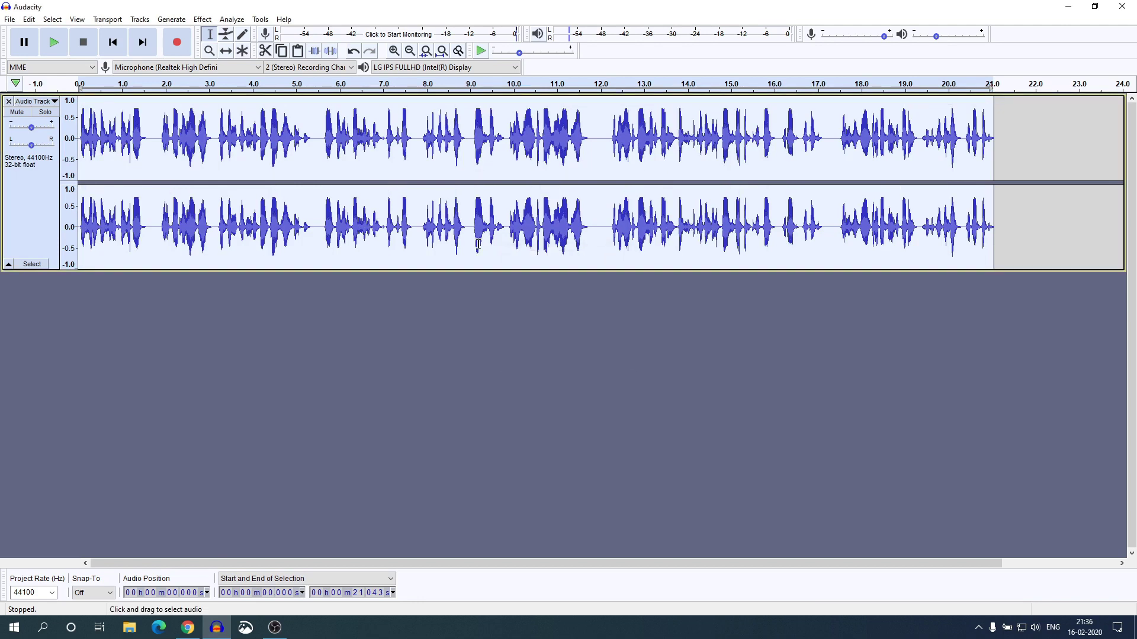
- Reselect the whole clip and apply a Hard Limit limiter at -3 dB
double_click(441, 133)
click(181, 22)
mouse_move(203, 20)
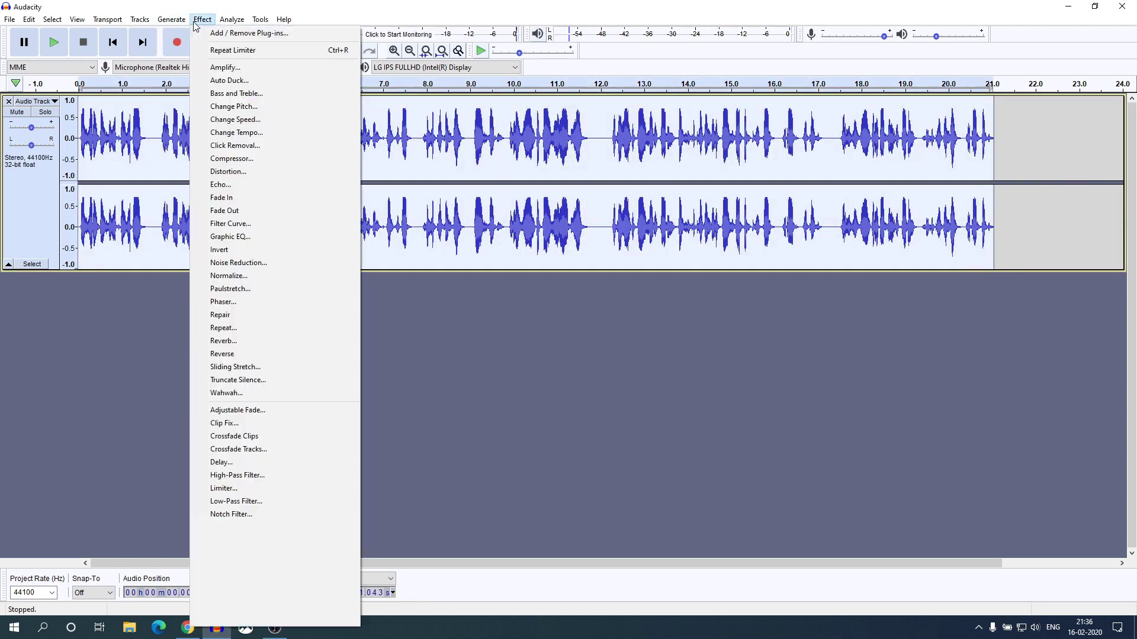
click(298, 487)
click(583, 247)
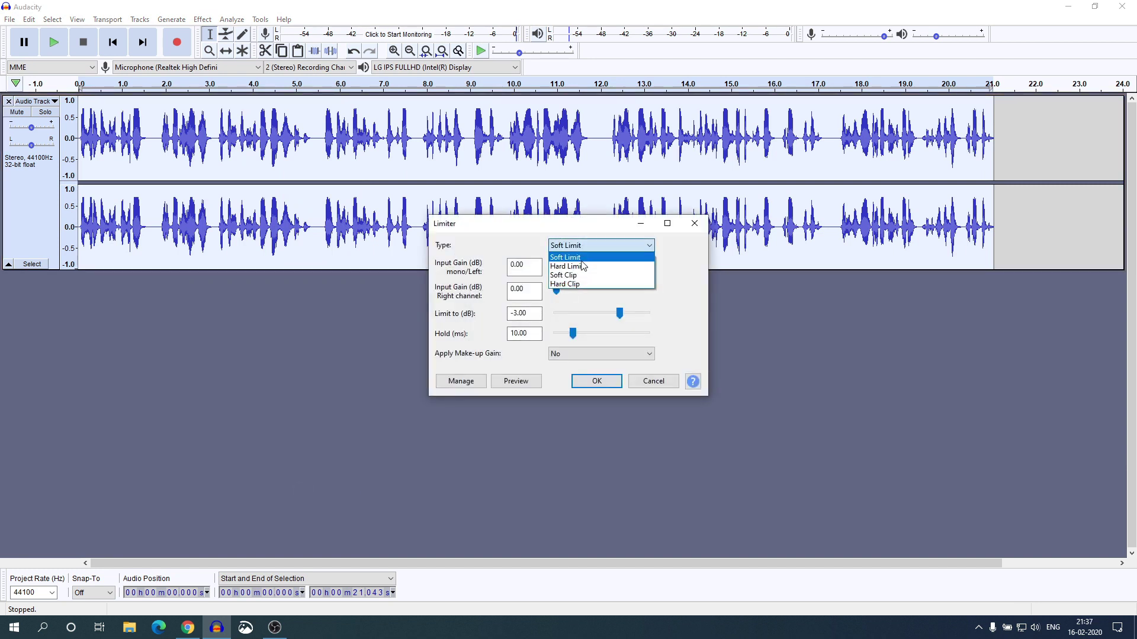
click(583, 267)
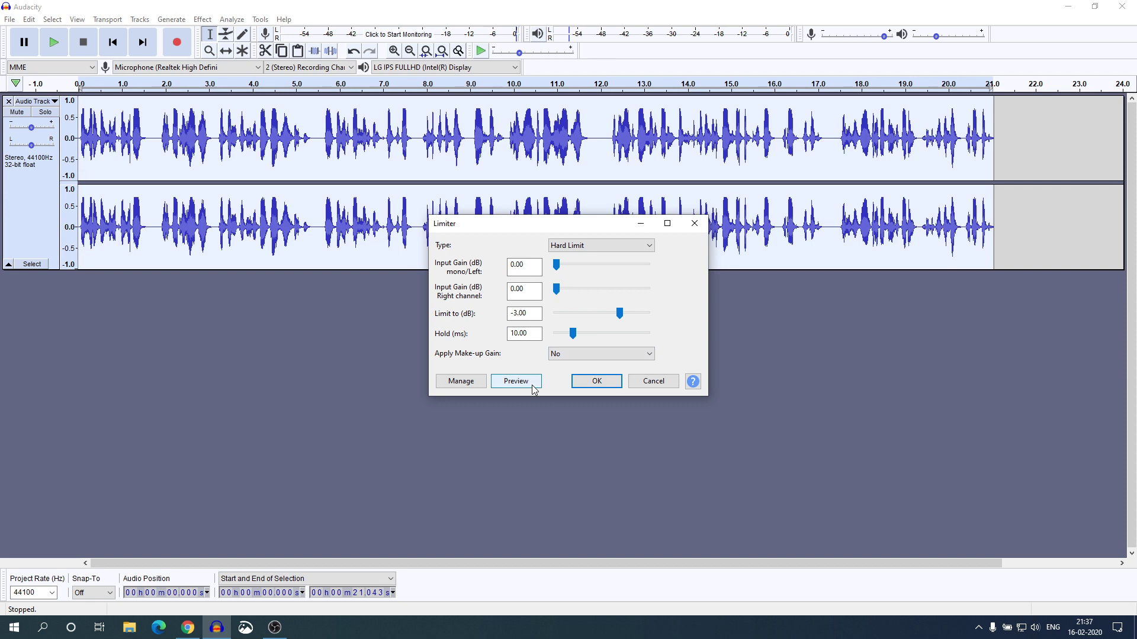
click(602, 382)
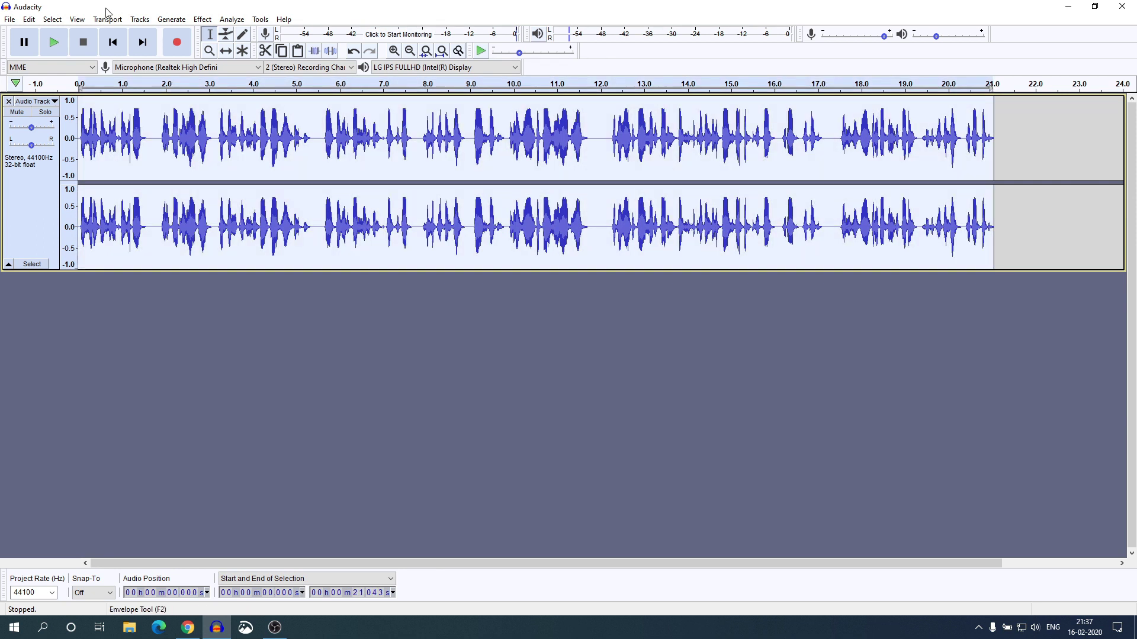
- Export the audio as a WAV file named untitled to the Desktop
click(10, 21)
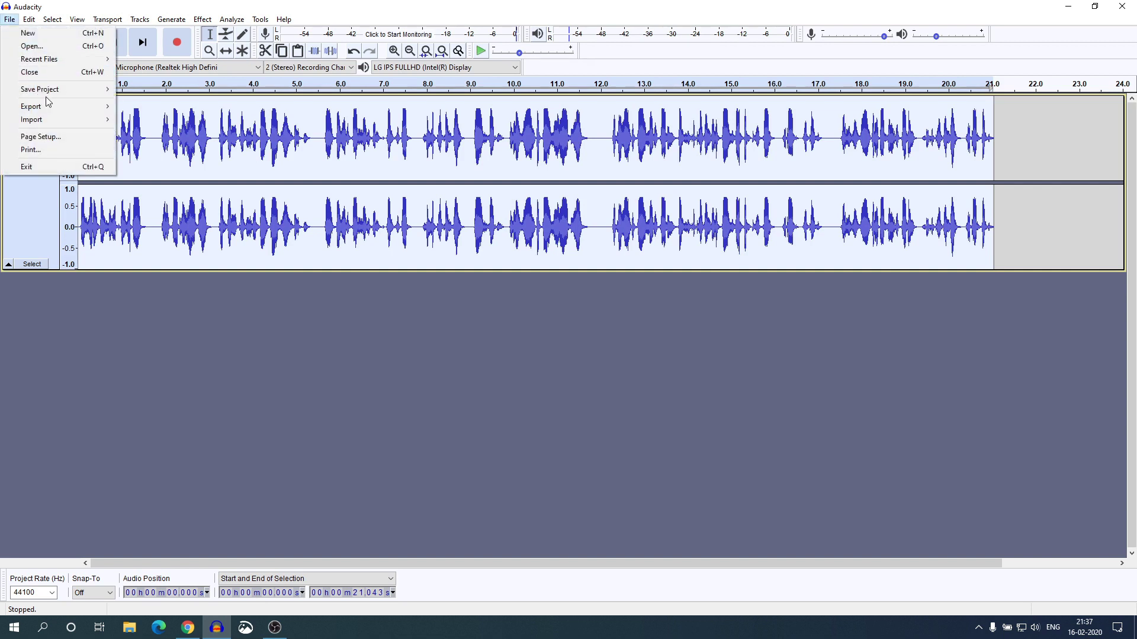
mouse_move(56, 93)
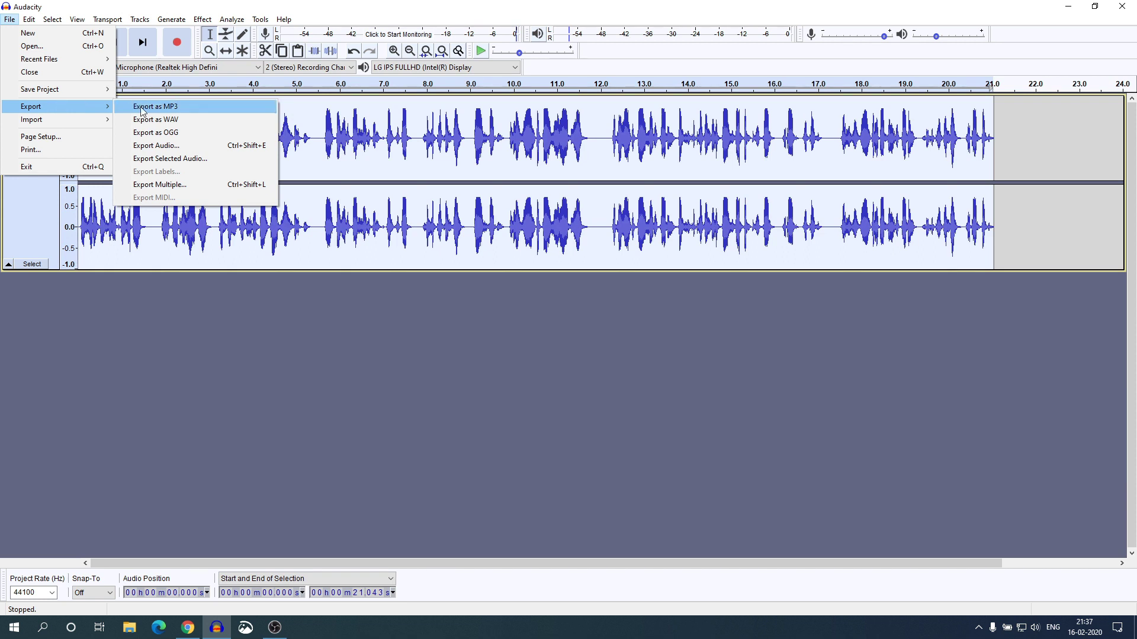
click(167, 121)
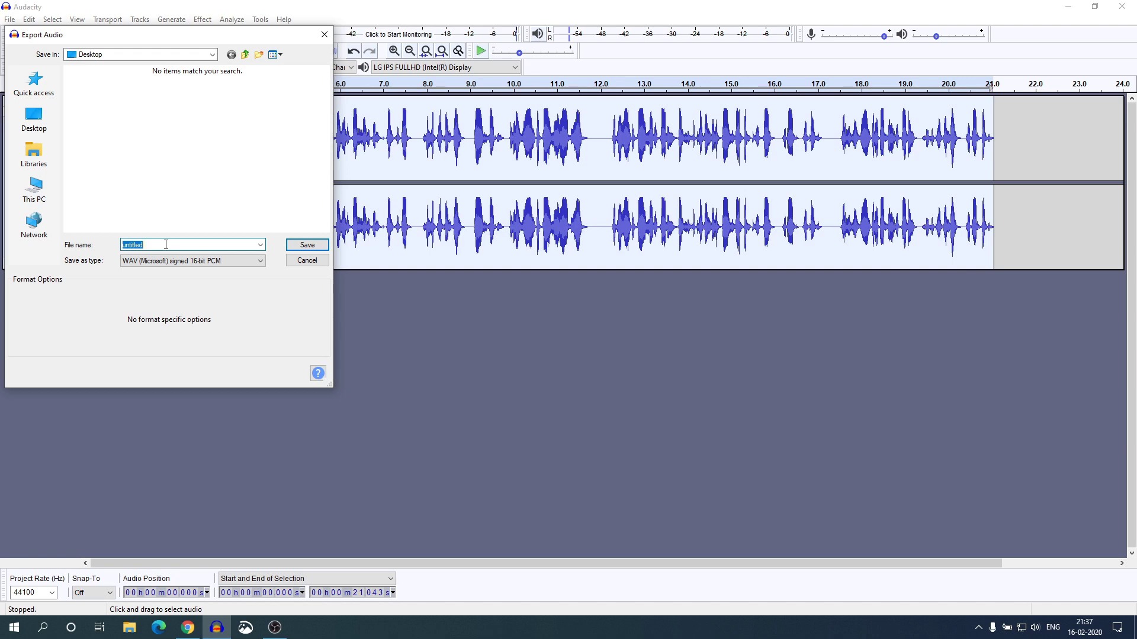
click(307, 244)
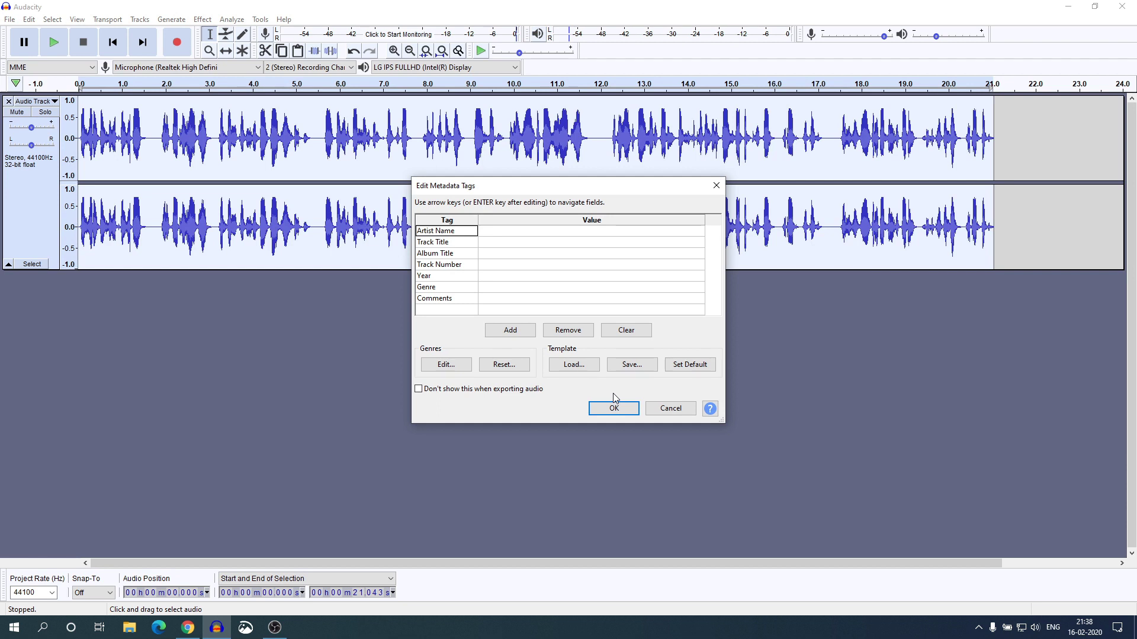
click(614, 410)
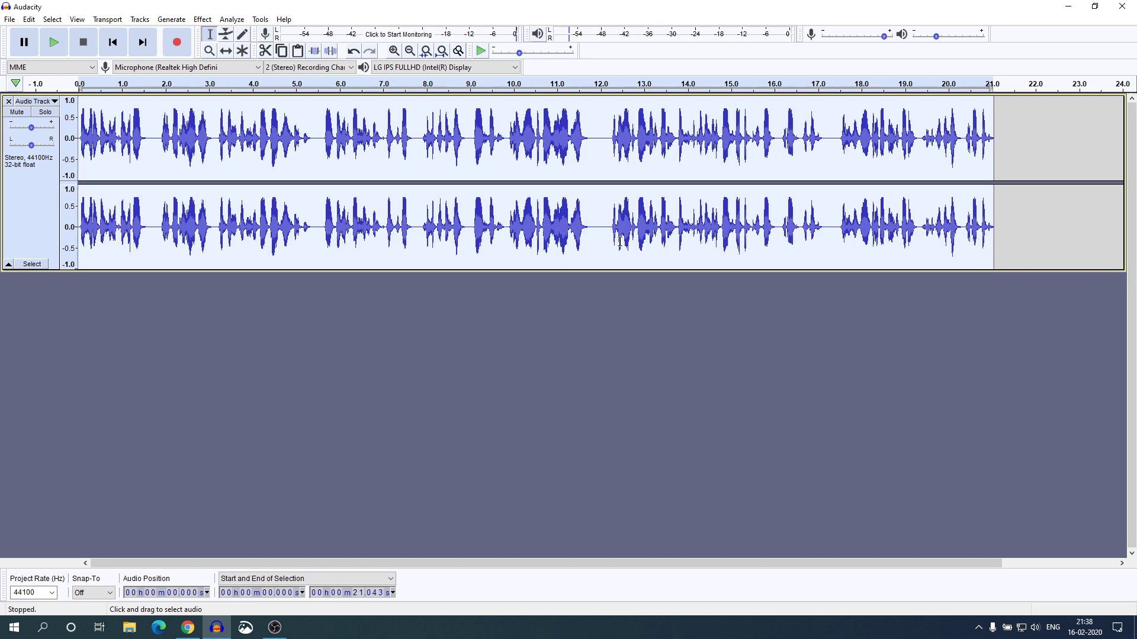
- Restore down the Audacity window, move it up-left and resize it
click(1095, 6)
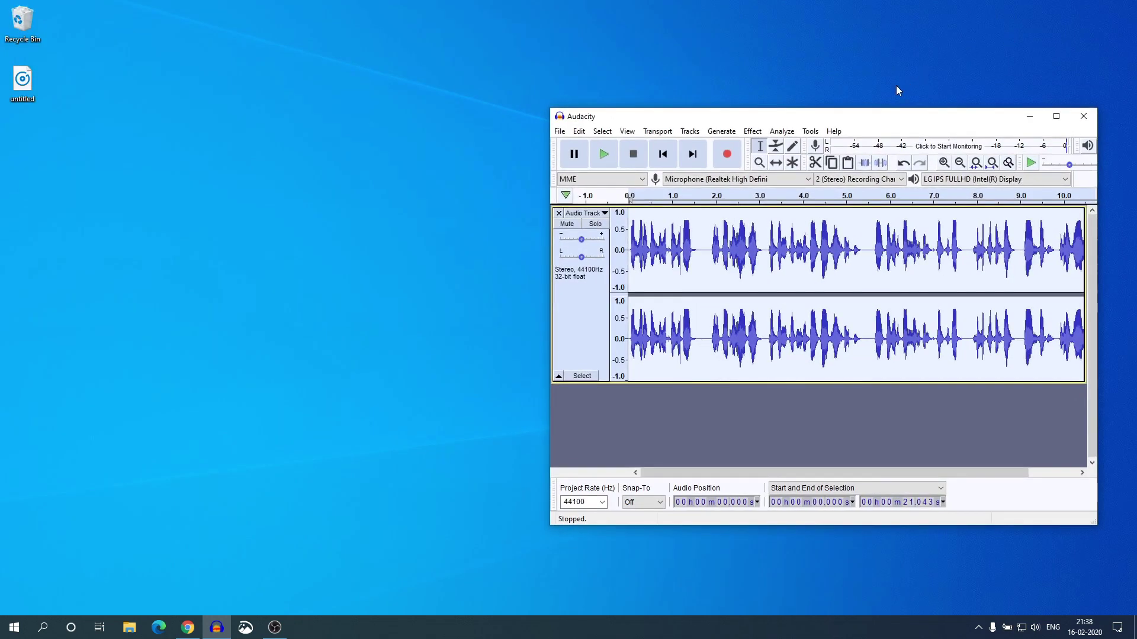
drag(880, 117, 627, 56)
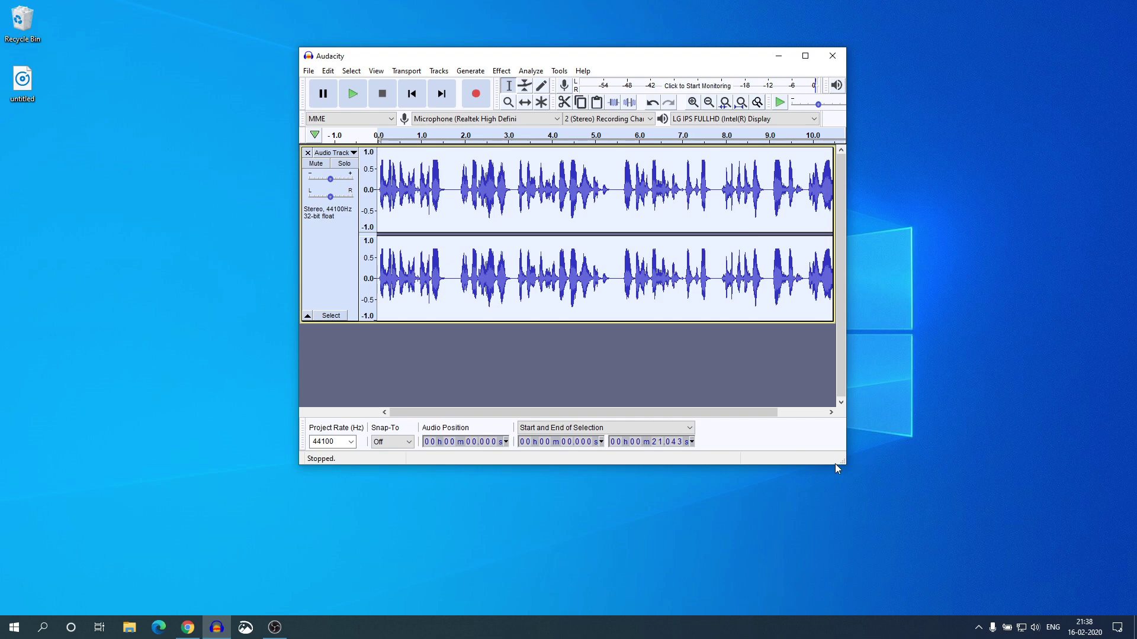
drag(837, 469, 1027, 513)
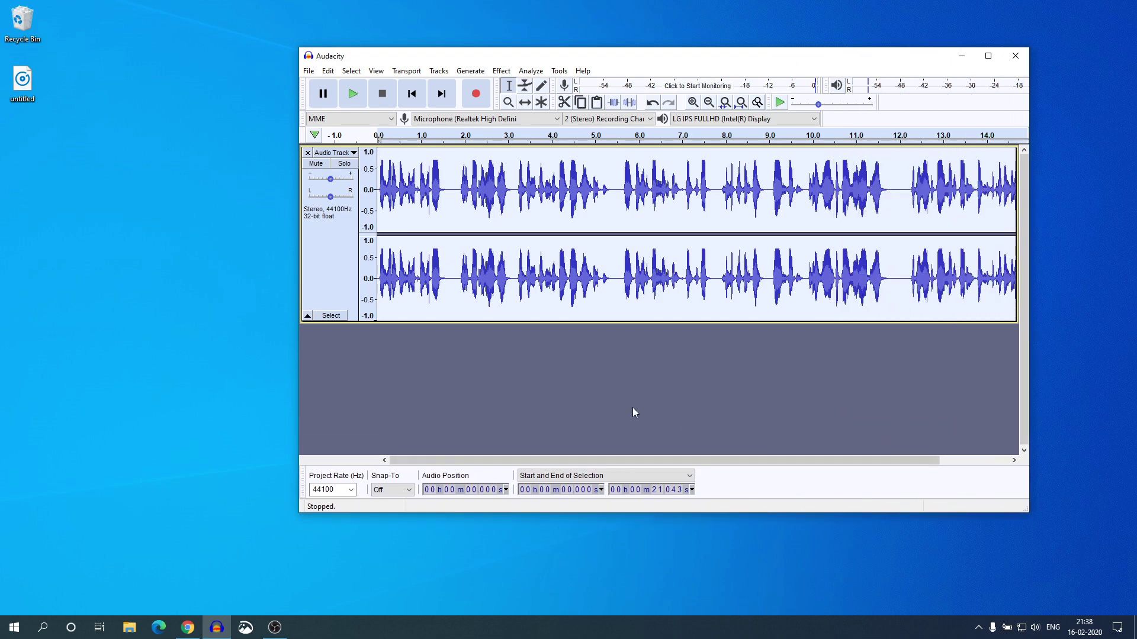